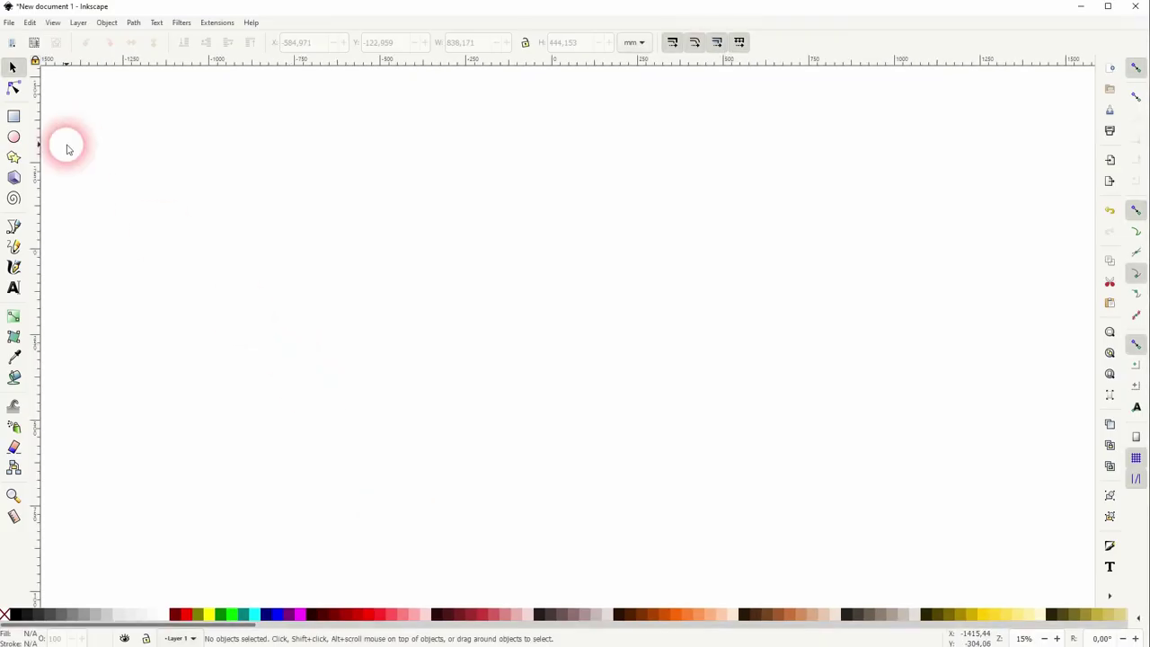
# Step: Draw a large dark red circle on the left and a small dark red square at its upper right
pyautogui.click(15, 135)
pyautogui.moveTo(196, 187); pyautogui.dragTo(449, 429)
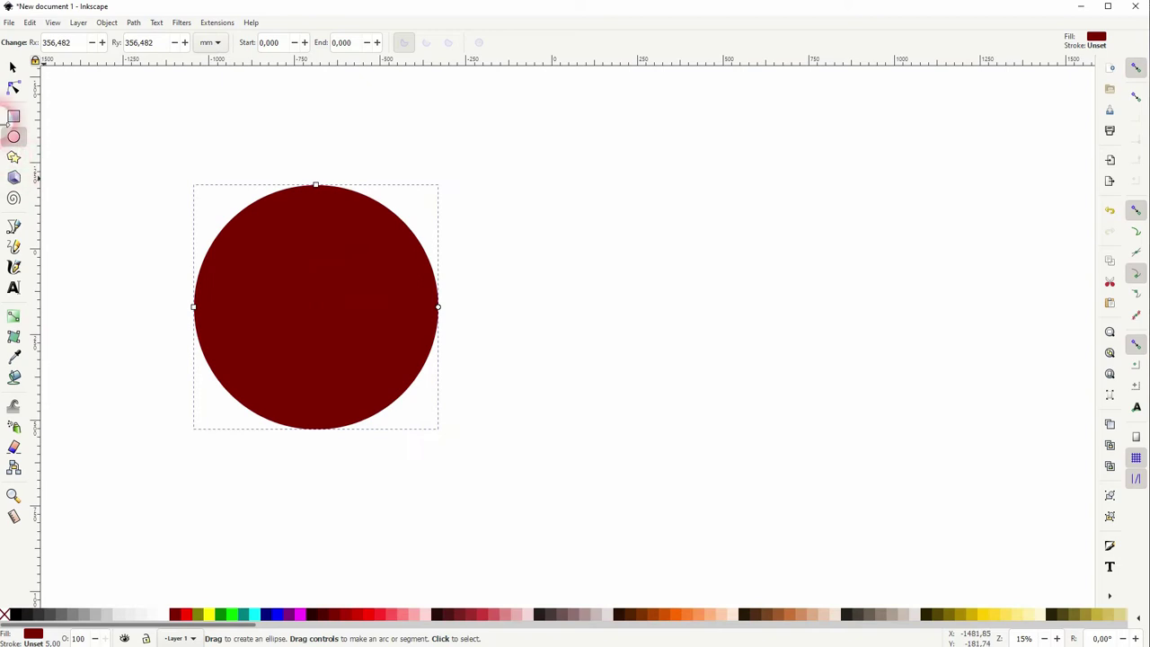
pyautogui.click(13, 115)
pyautogui.moveTo(674, 137); pyautogui.dragTo(756, 221)
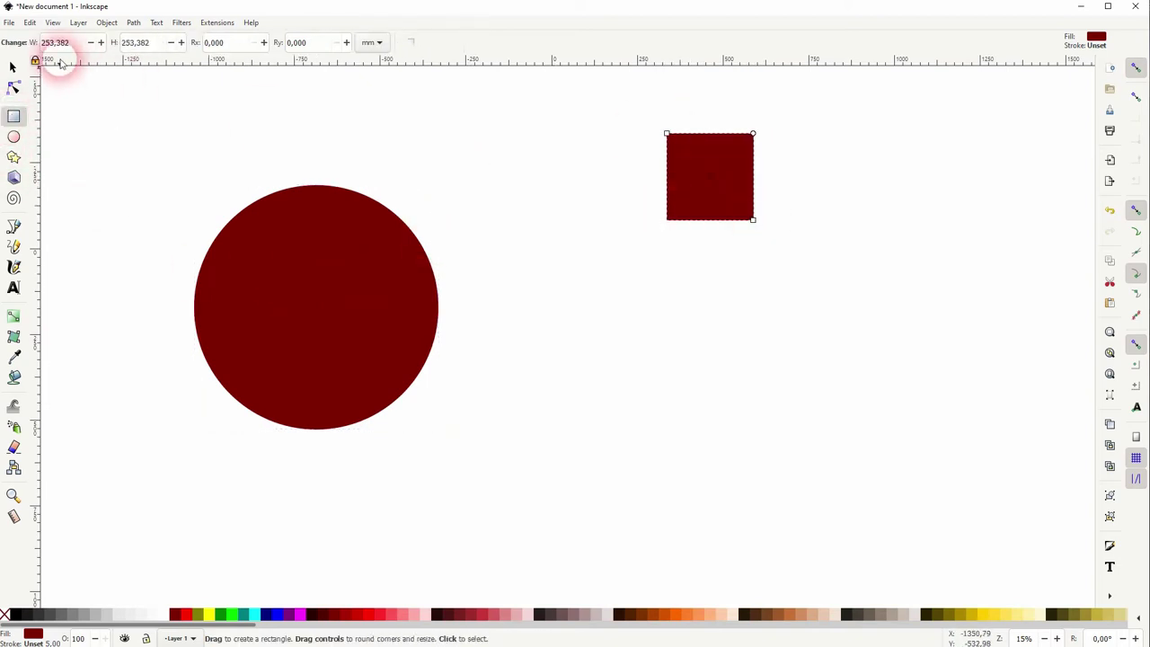
# Step: Duplicate the square, place the copy beside it and colour the copy olive
pyautogui.click(12, 67)
pyautogui.hotkey('ctrl', 'd')
pyautogui.moveTo(719, 181); pyautogui.dragTo(806, 179)
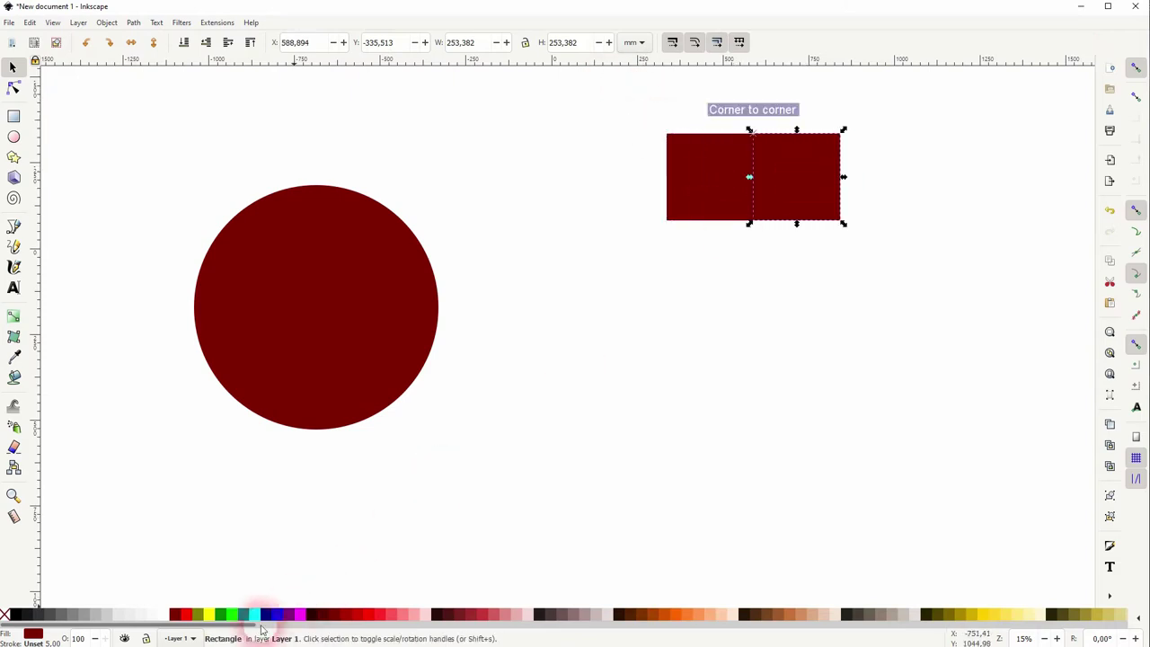
pyautogui.click(198, 616)
pyautogui.click(693, 264)
pyautogui.moveTo(615, 254); pyautogui.dragTo(882, 107)
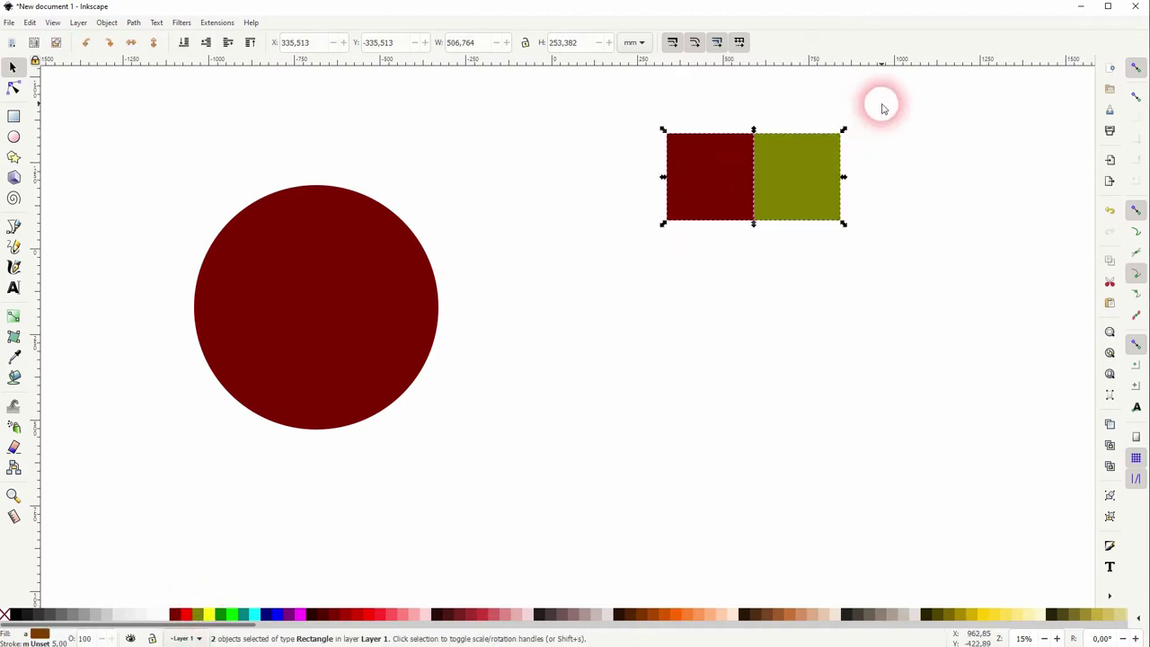
# Step: Copy the square pair, rotate it 180° and snap it below to complete the 2×2 checkerboard
pyautogui.hotkey('ctrl', 'd')
pyautogui.moveTo(793, 160); pyautogui.dragTo(817, 299)
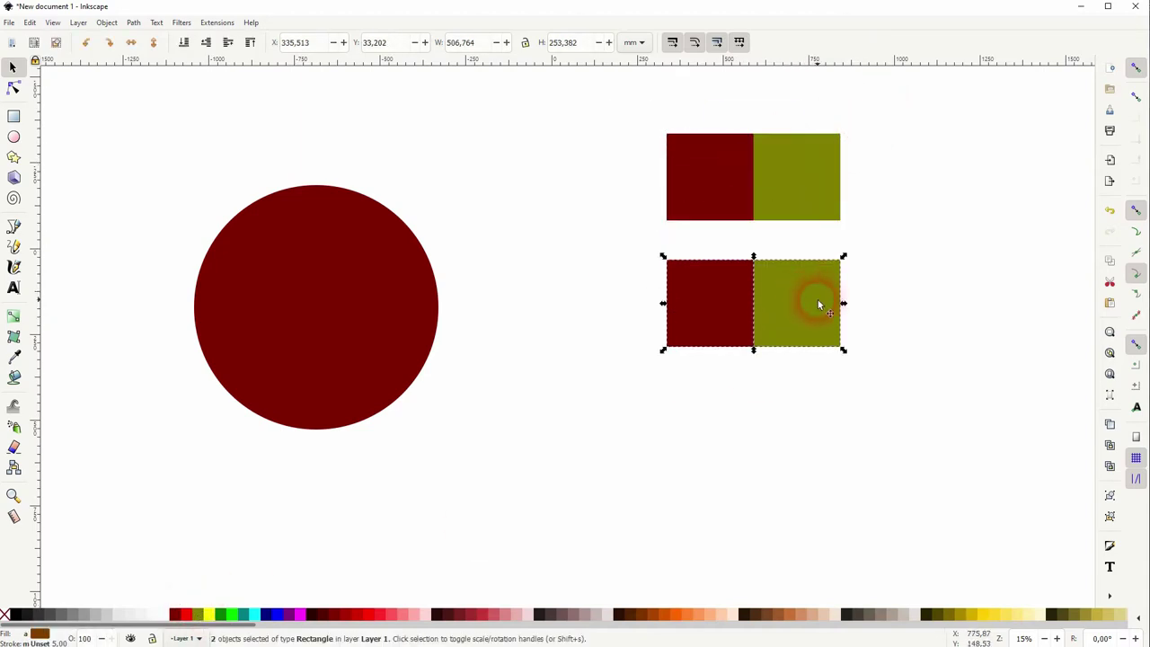
pyautogui.click(822, 299)
pyautogui.moveTo(841, 252); pyautogui.dragTo(629, 342)
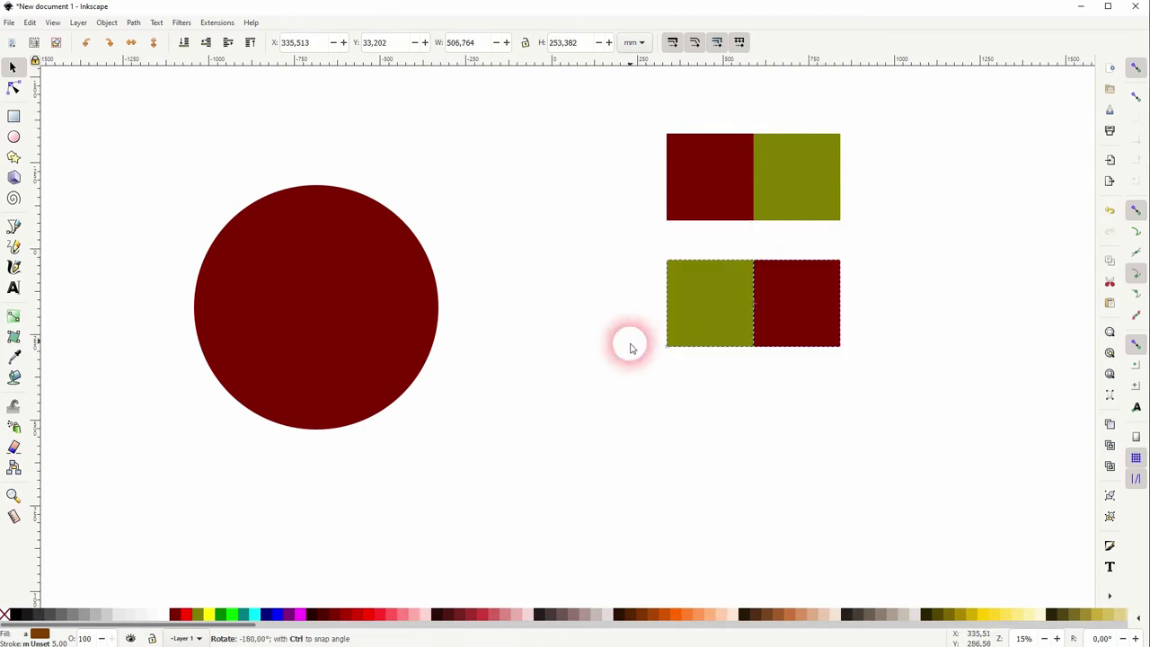
pyautogui.moveTo(809, 307); pyautogui.dragTo(809, 266)
pyautogui.moveTo(580, 349); pyautogui.dragTo(912, 101)
pyautogui.moveTo(795, 194); pyautogui.dragTo(767, 189)
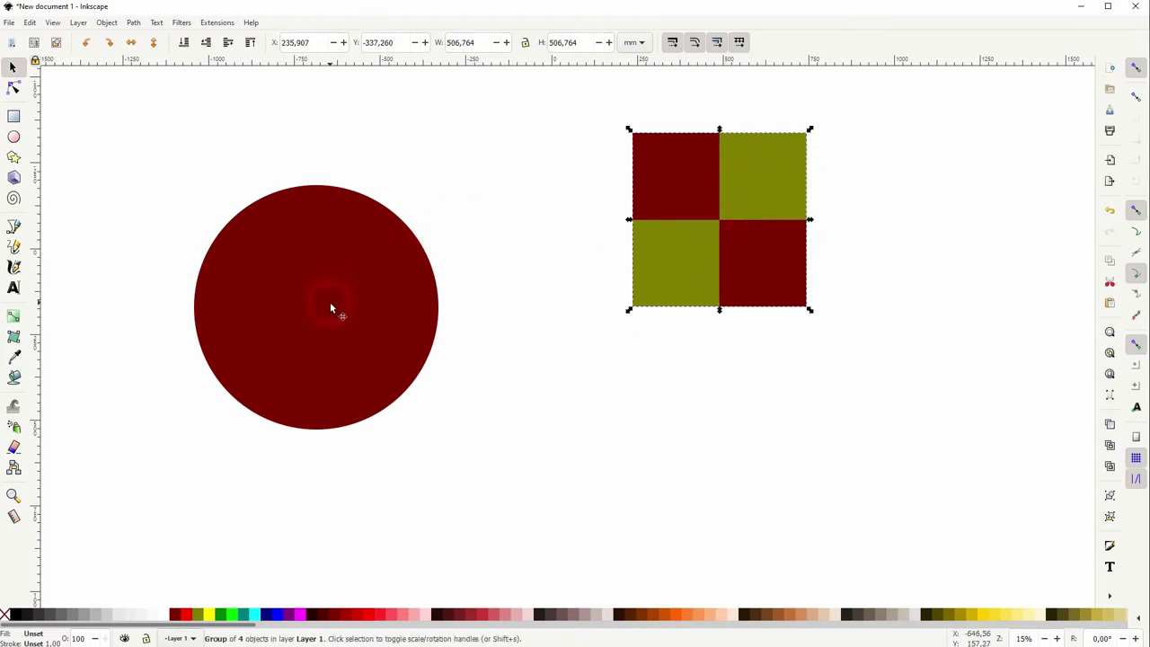
pyautogui.moveTo(583, 102); pyautogui.dragTo(839, 344)
pyautogui.click(719, 191)
# Step: Convert the checkerboard group into pattern pattern1836 and bring up the Fill and Stroke dialog
pyautogui.click(107, 22)
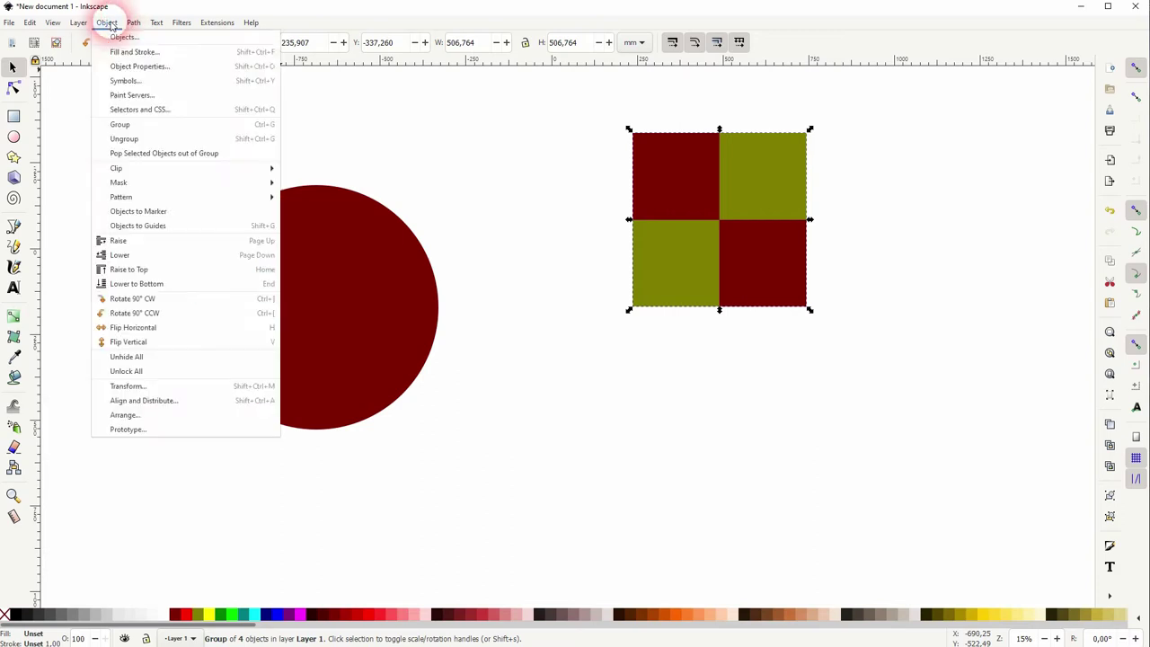
pyautogui.moveTo(139, 198)
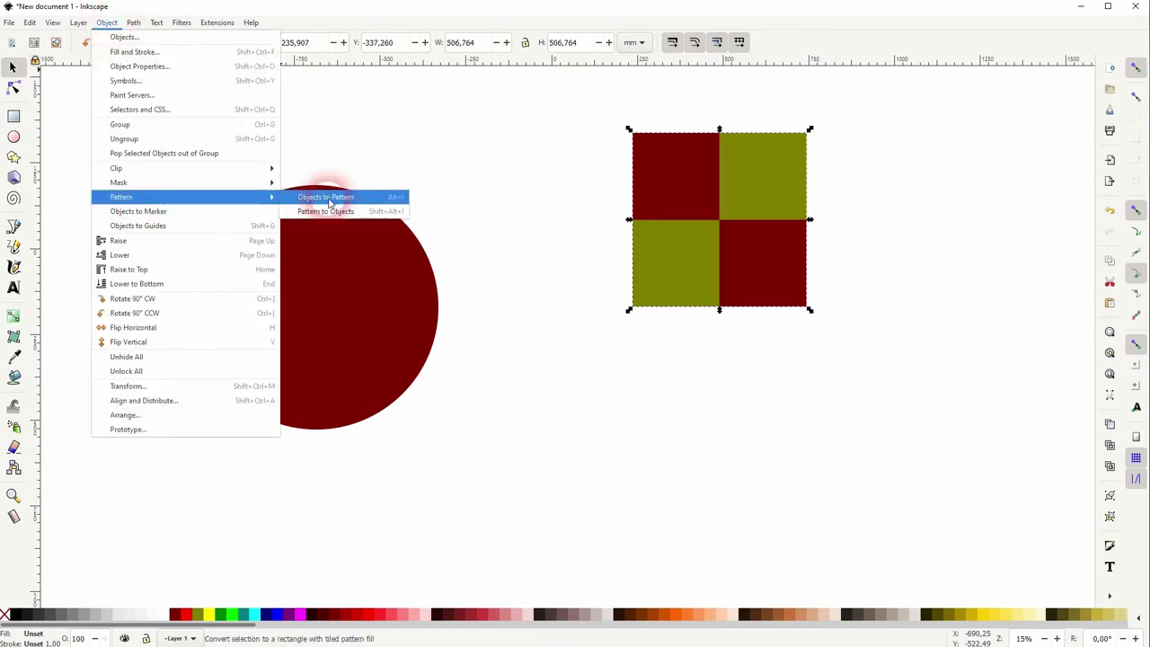
pyautogui.click(329, 199)
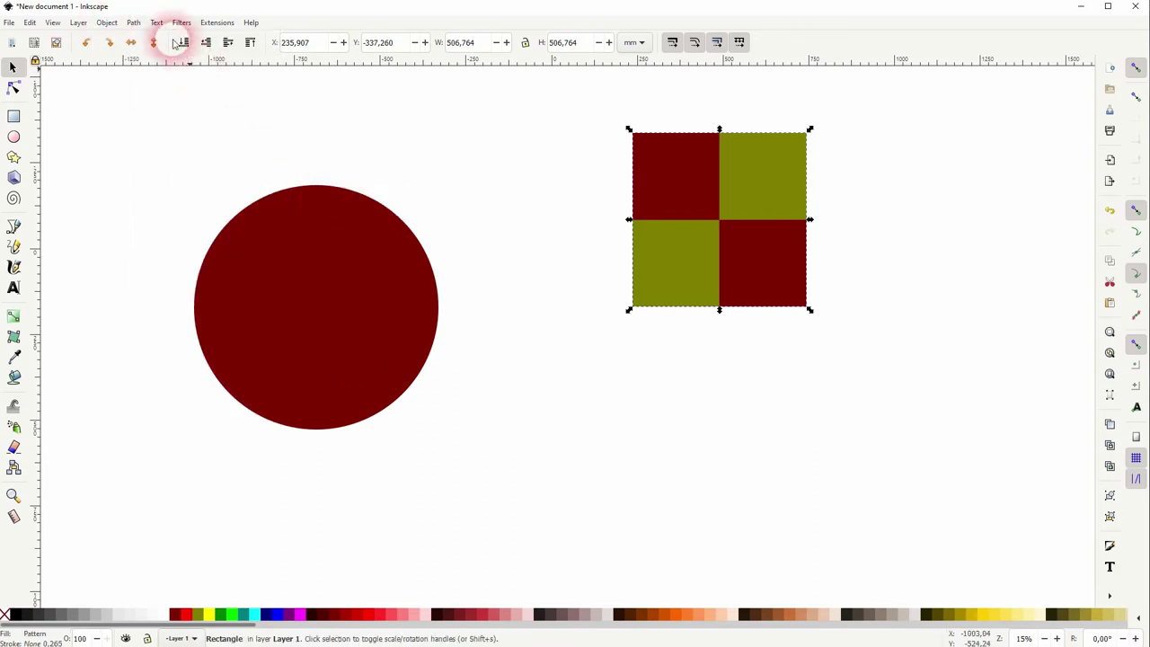
pyautogui.click(107, 22)
pyautogui.click(131, 52)
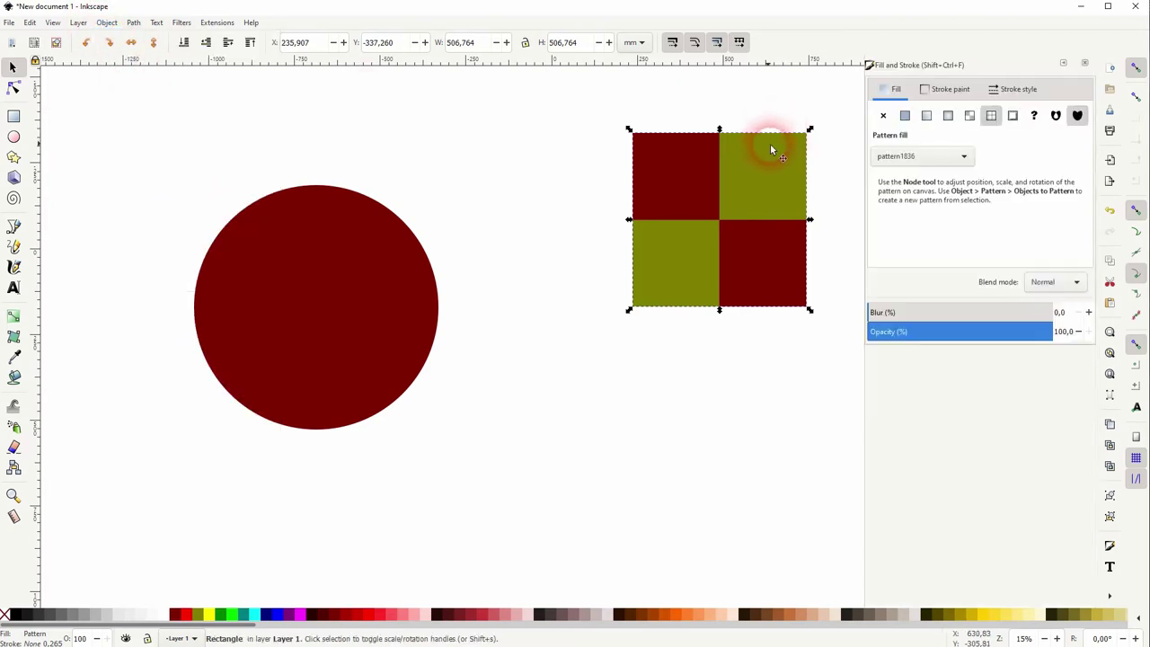
pyautogui.click(903, 116)
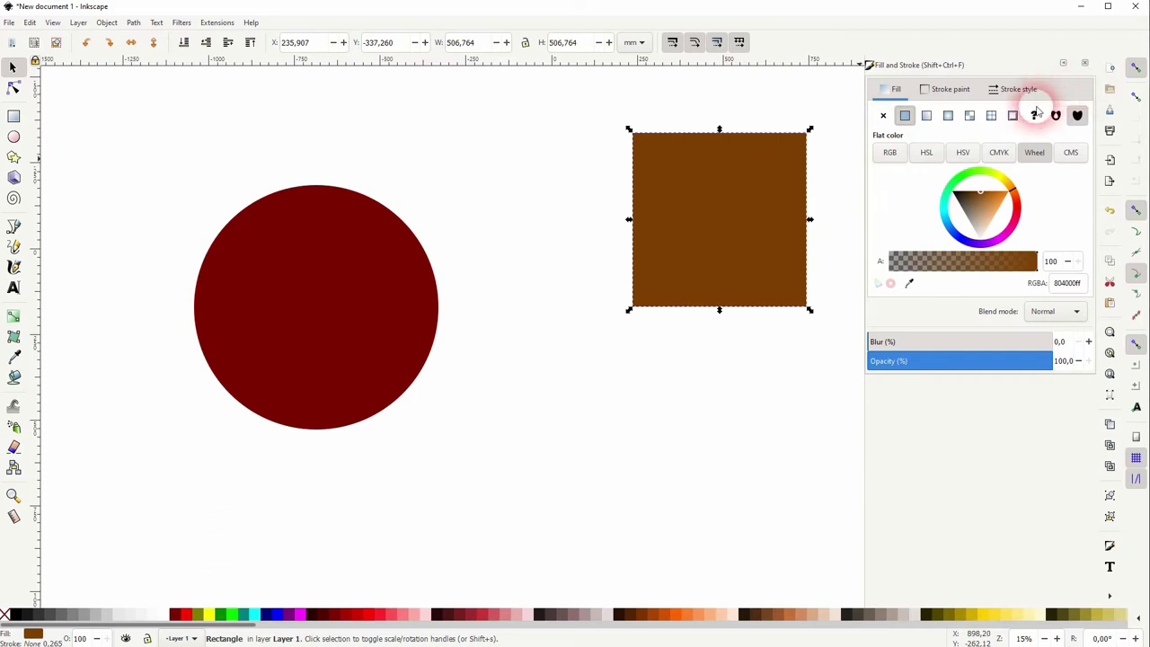
pyautogui.click(990, 116)
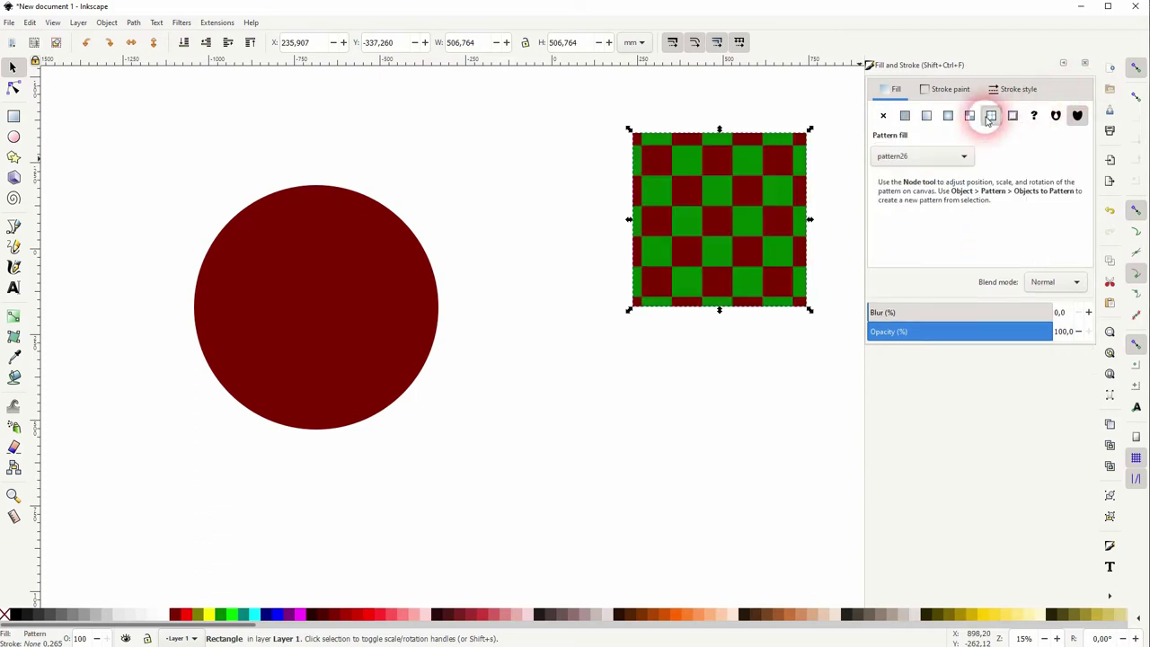
pyautogui.click(959, 155)
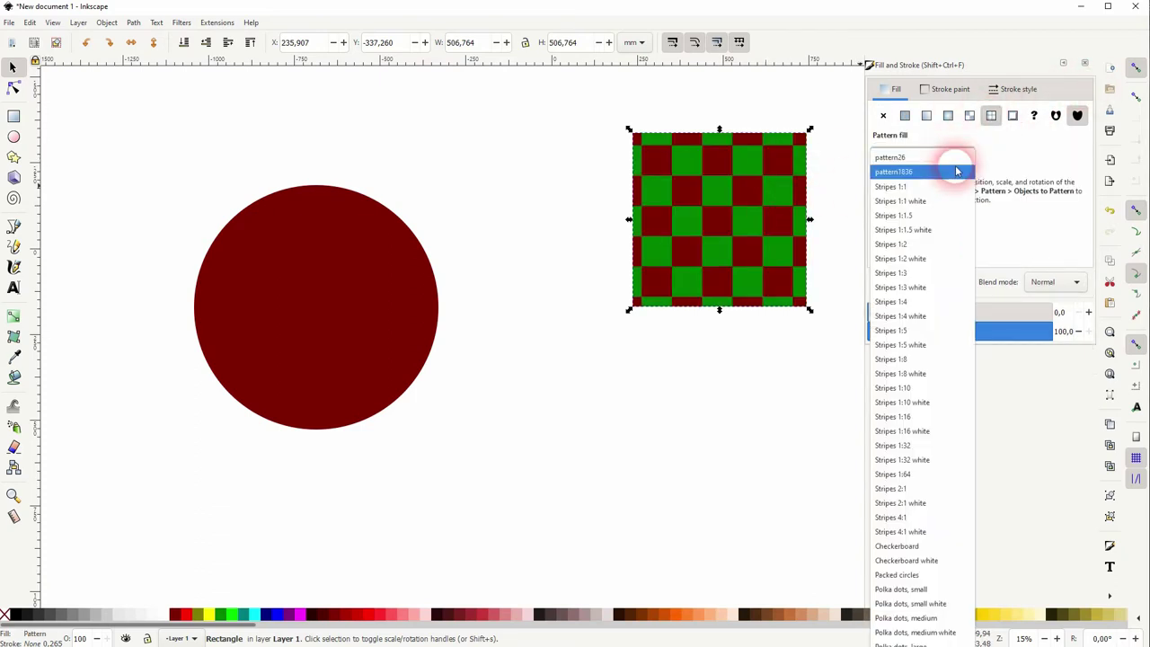
pyautogui.click(956, 171)
pyautogui.click(724, 205)
pyautogui.click(916, 164)
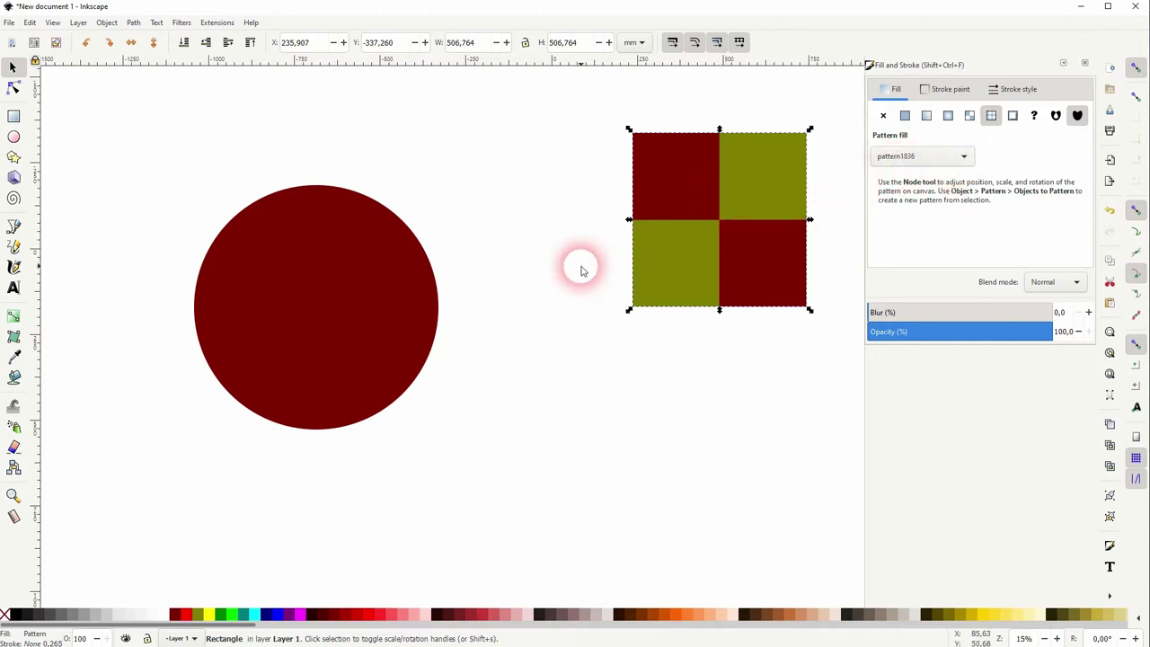
pyautogui.click(927, 157)
pyautogui.click(920, 177)
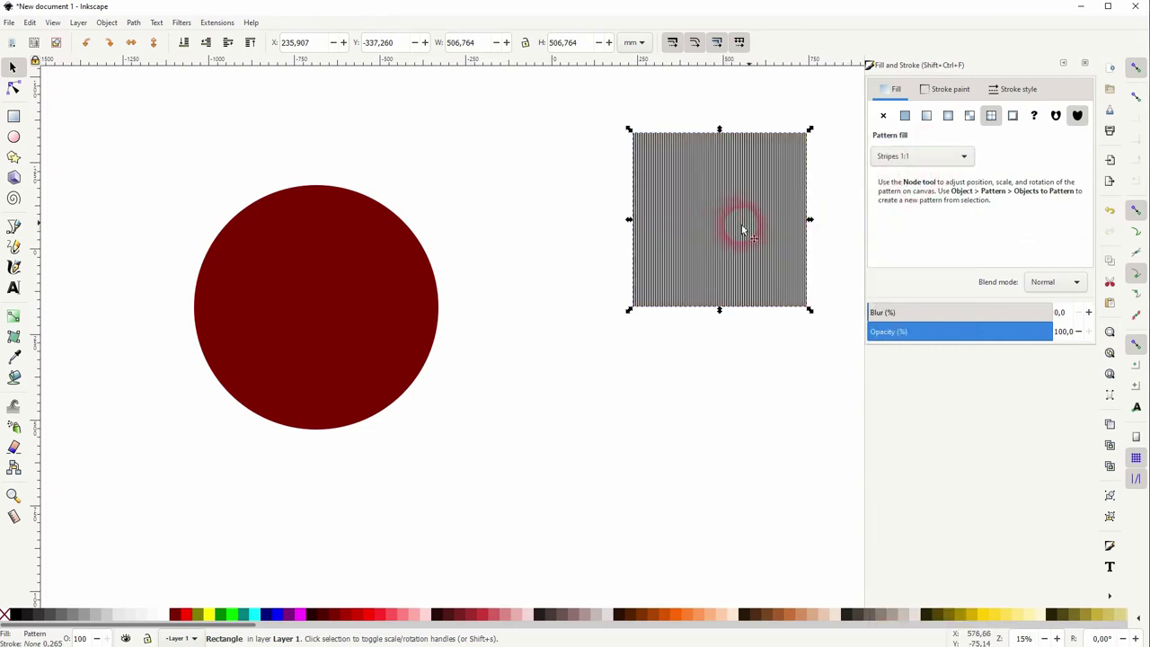
pyautogui.click(930, 160)
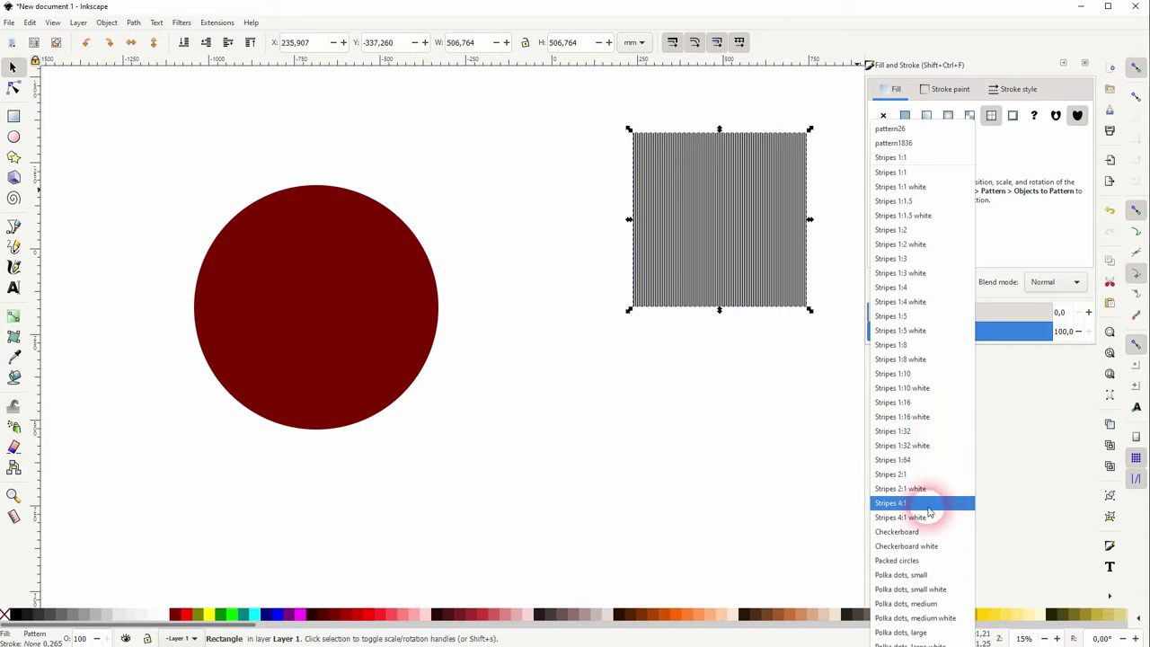
pyautogui.click(909, 533)
pyautogui.click(918, 156)
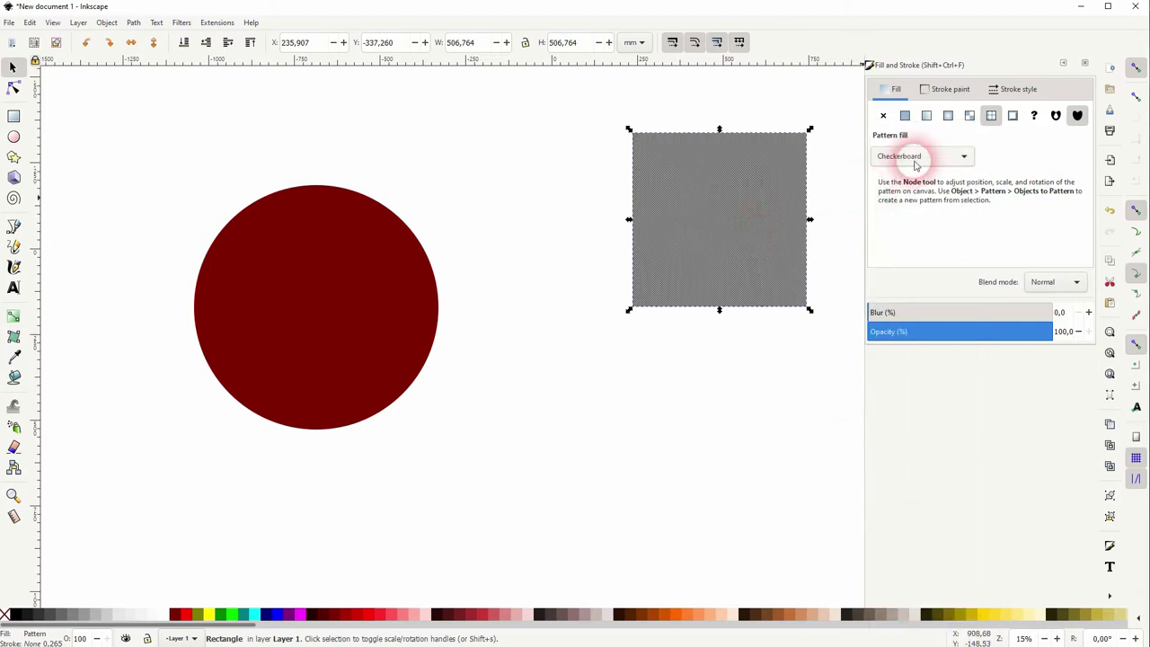
pyautogui.click(941, 636)
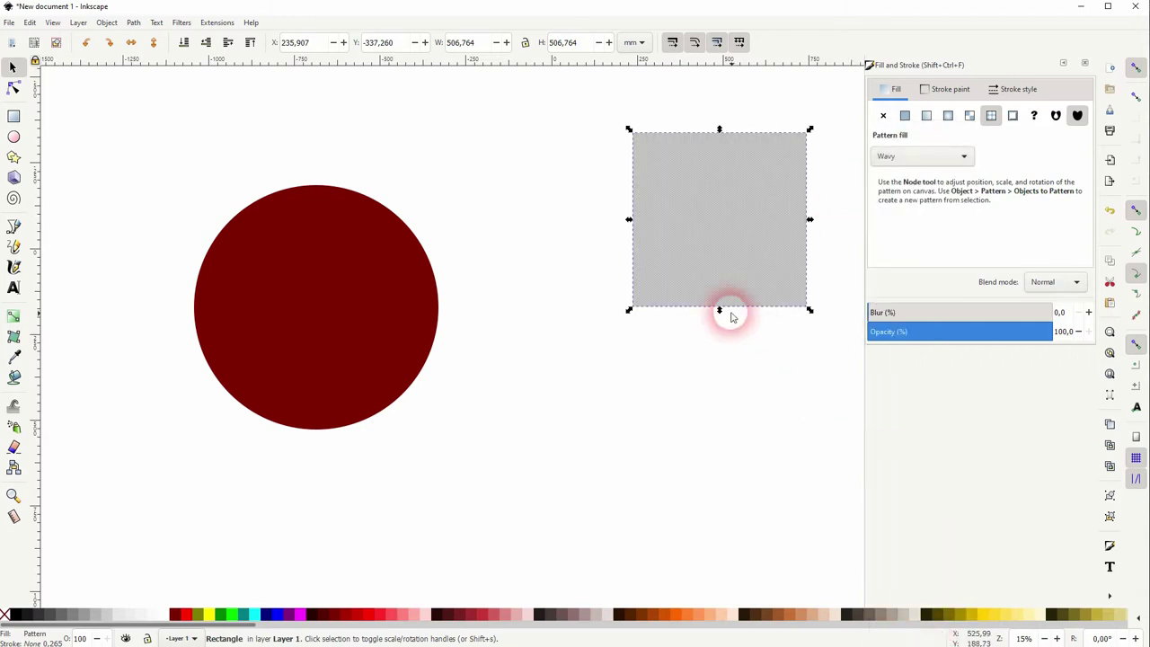
pyautogui.click(948, 160)
pyautogui.click(897, 145)
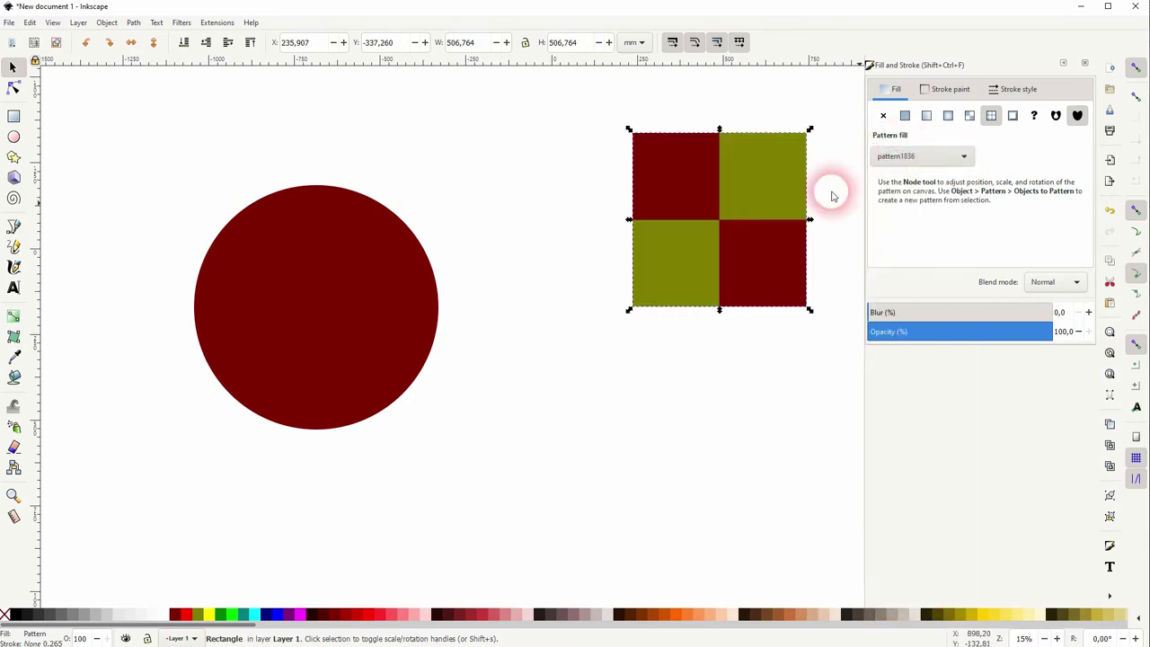
# Step: Replace the circle's solid dark red fill with the pattern1836 pattern fill
pyautogui.click(351, 309)
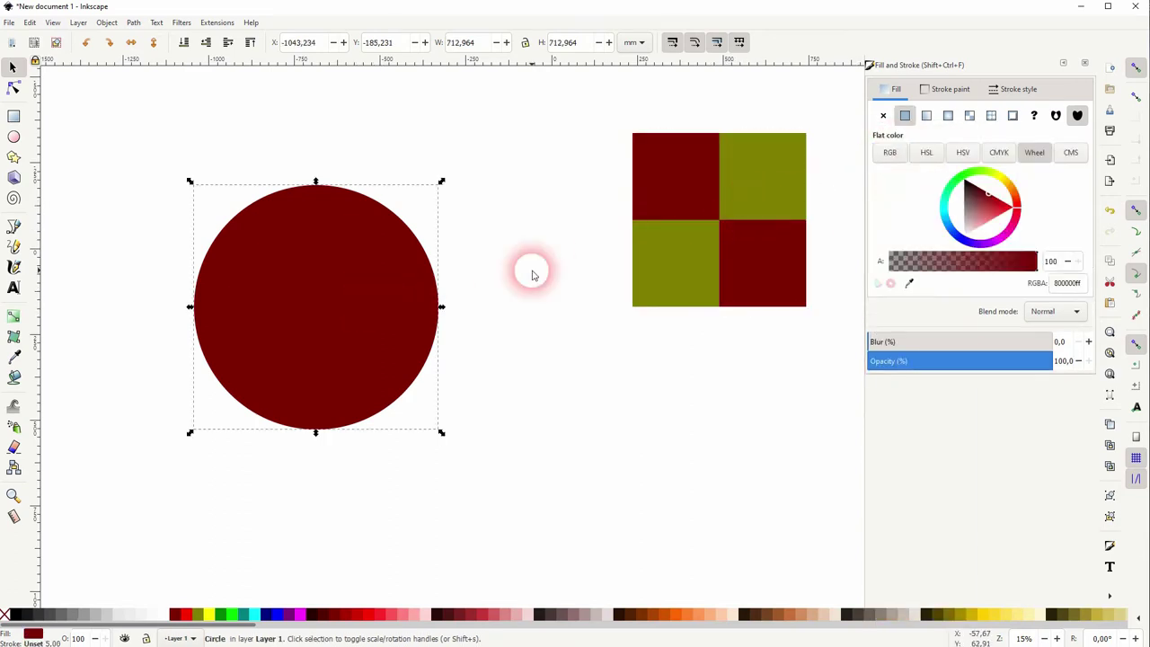
pyautogui.click(991, 115)
pyautogui.click(934, 157)
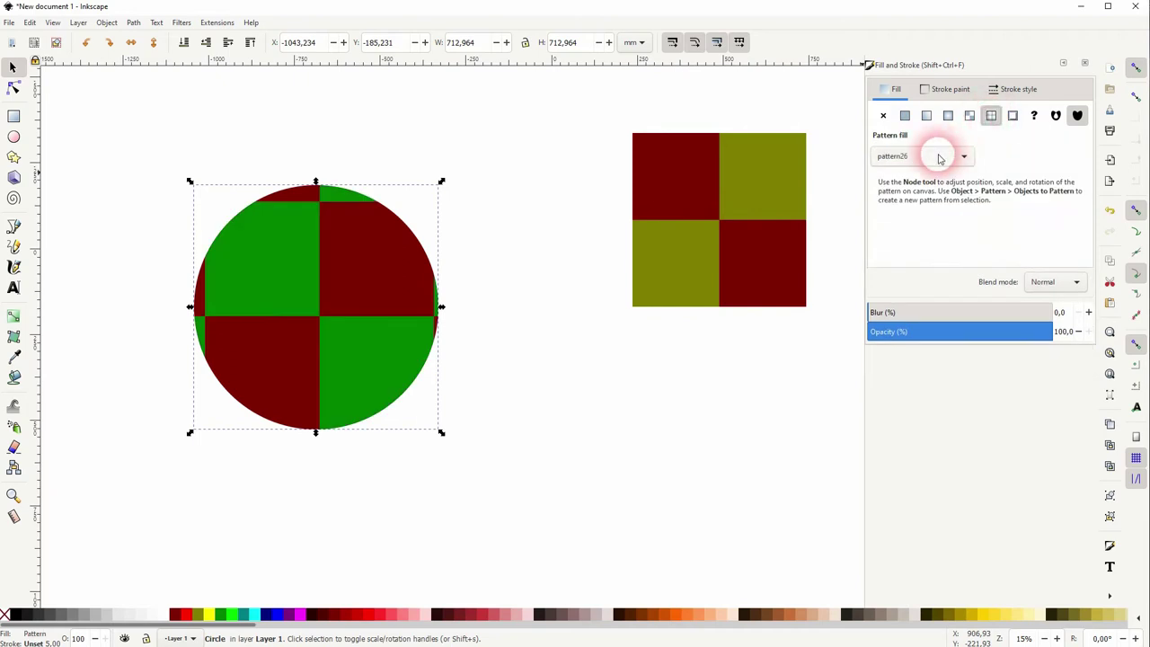
pyautogui.click(901, 176)
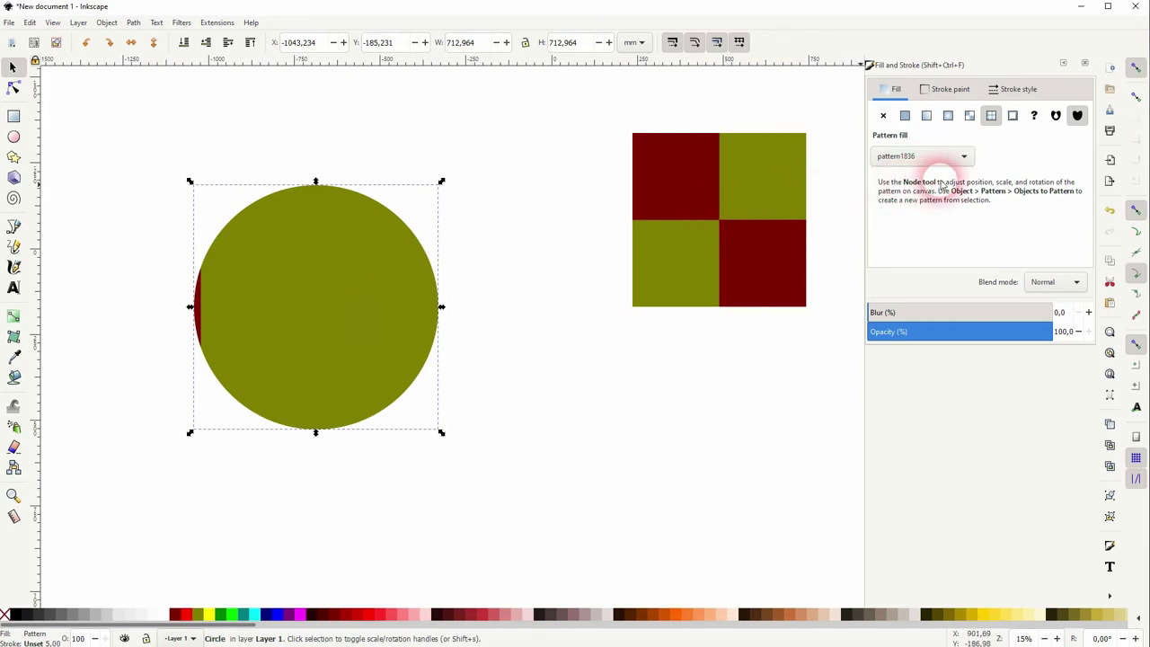
# Step: Shift the checkerboard pattern down and left inside the circle using the Node tool
pyautogui.click(14, 87)
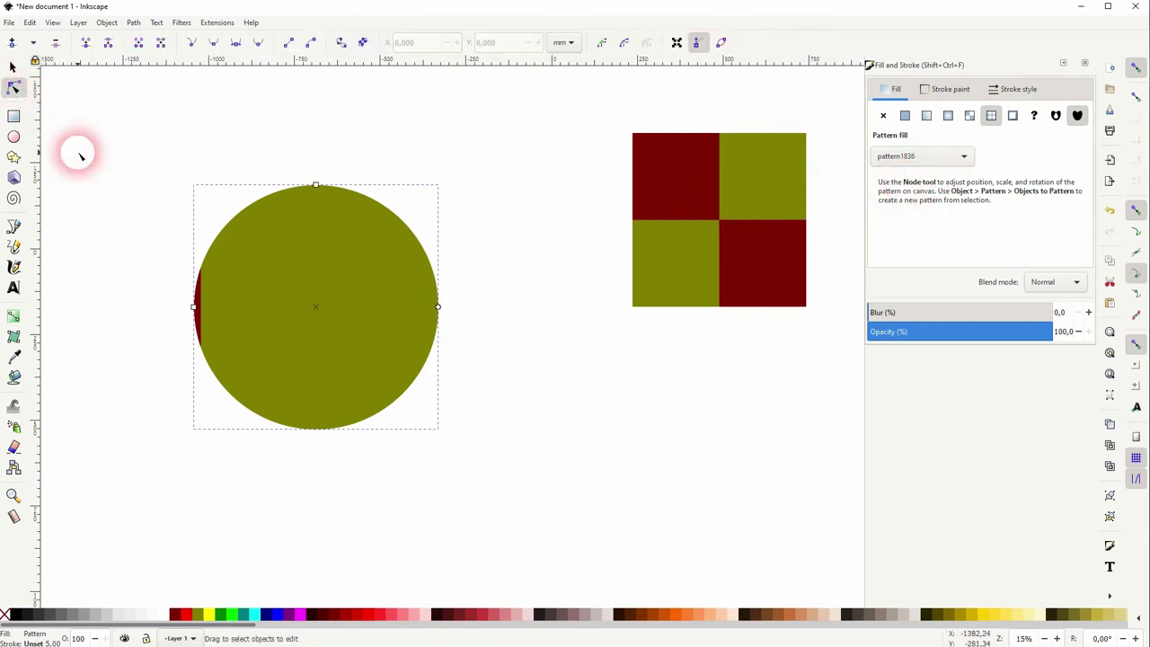
pyautogui.moveTo(316, 309)
pyautogui.mouseDown()
pyautogui.moveTo(277, 296)
pyautogui.moveTo(267, 326)
pyautogui.moveTo(345, 336)
pyautogui.moveTo(327, 308)
pyautogui.mouseUp()
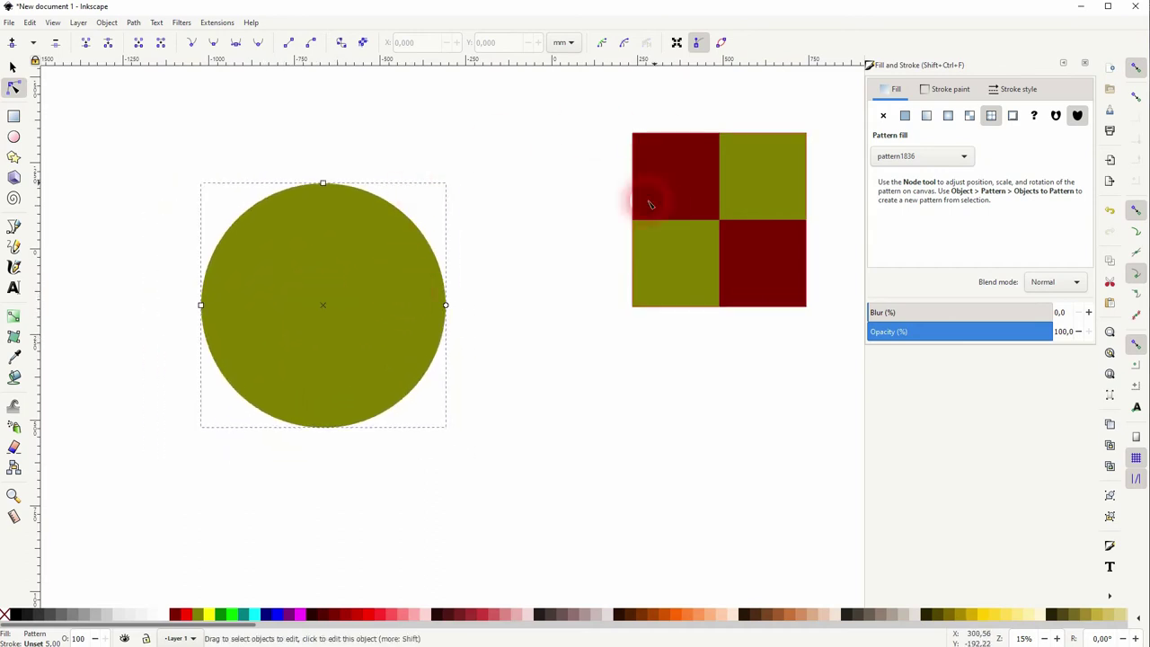
pyautogui.keyDown('ctrl'); pyautogui.scroll(-4, 531, 260); pyautogui.keyUp('ctrl')
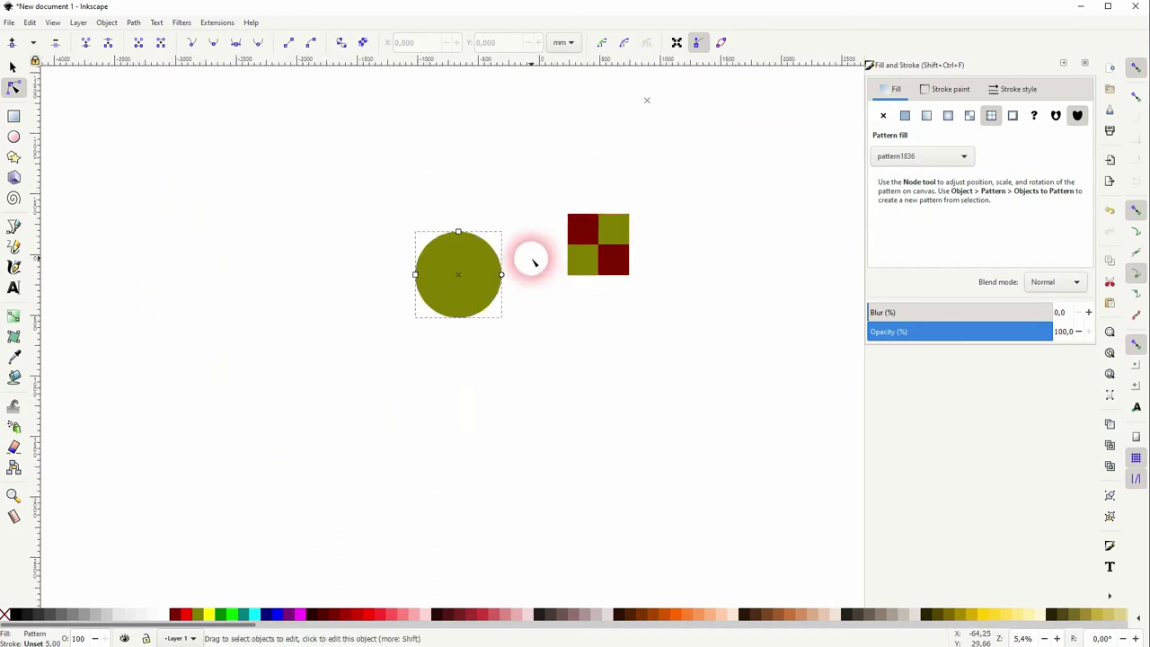
pyautogui.moveTo(778, 147); pyautogui.dragTo(778, 147)
pyautogui.click(782, 311)
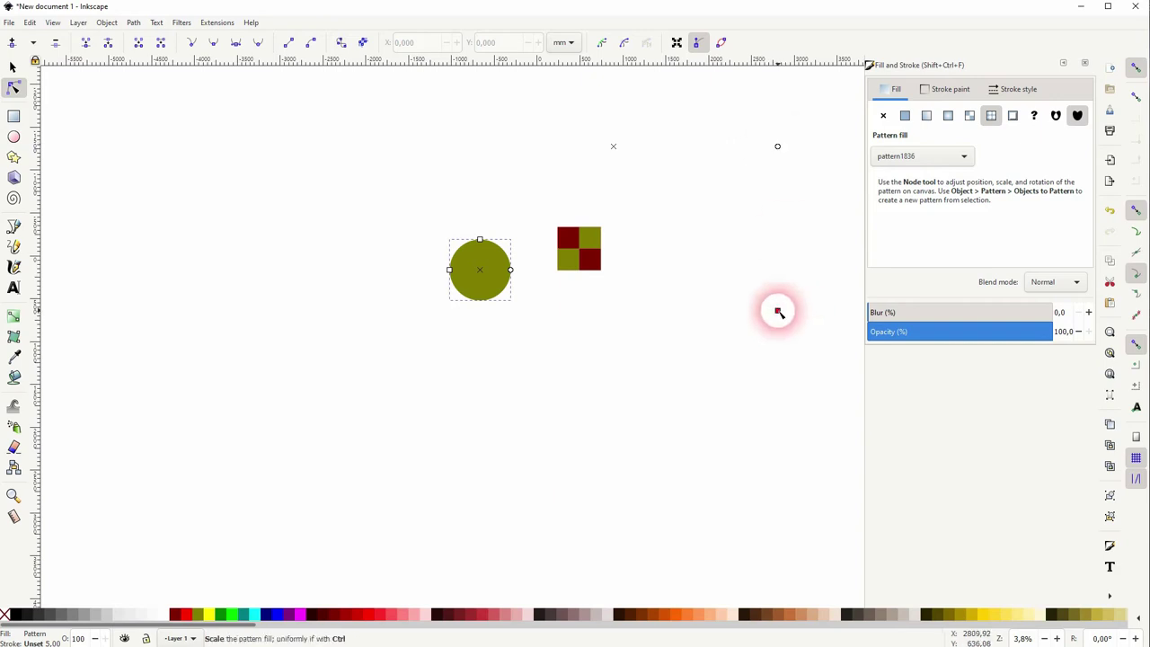
pyautogui.moveTo(614, 148)
pyautogui.mouseDown()
pyautogui.moveTo(539, 201)
pyautogui.moveTo(565, 188)
pyautogui.mouseUp()
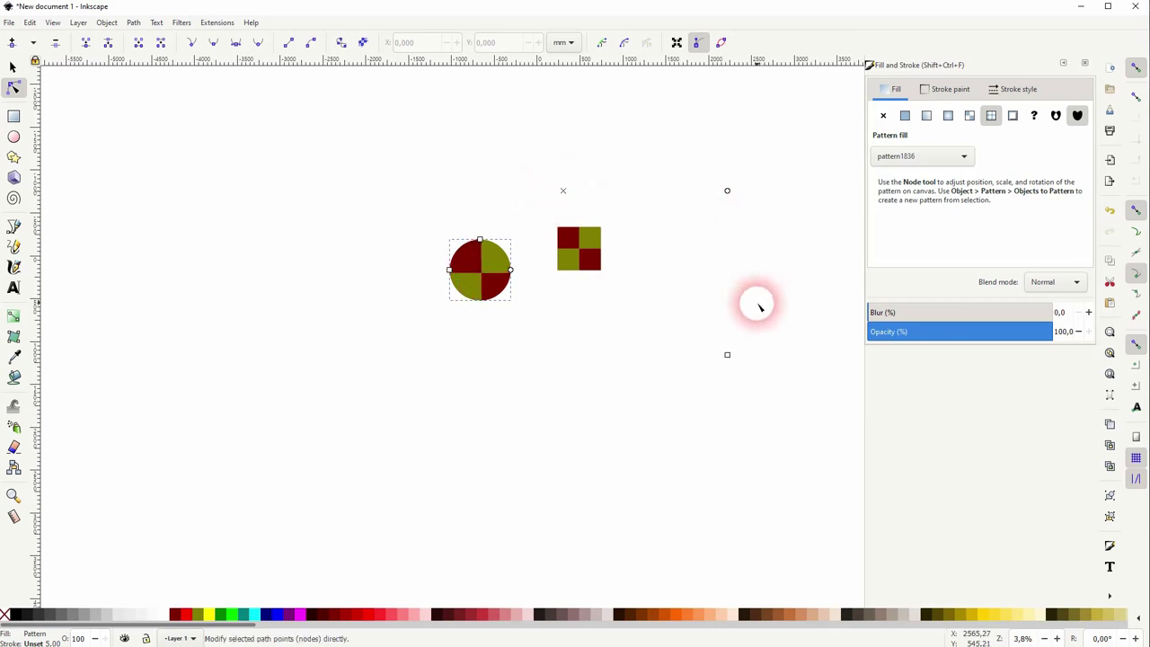
# Step: Enlarge the pattern's checks, rotate it about 30 degrees and nudge it down-right
pyautogui.moveTo(728, 357); pyautogui.dragTo(560, 226)
pyautogui.scroll(3, 561, 225)
pyautogui.click(641, 128)
pyautogui.moveTo(640, 129)
pyautogui.mouseDown()
pyautogui.moveTo(662, 154)
pyautogui.moveTo(655, 211)
pyautogui.moveTo(665, 161)
pyautogui.moveTo(608, 129)
pyautogui.moveTo(637, 138)
pyautogui.mouseUp()
pyautogui.moveTo(568, 131); pyautogui.dragTo(580, 146)
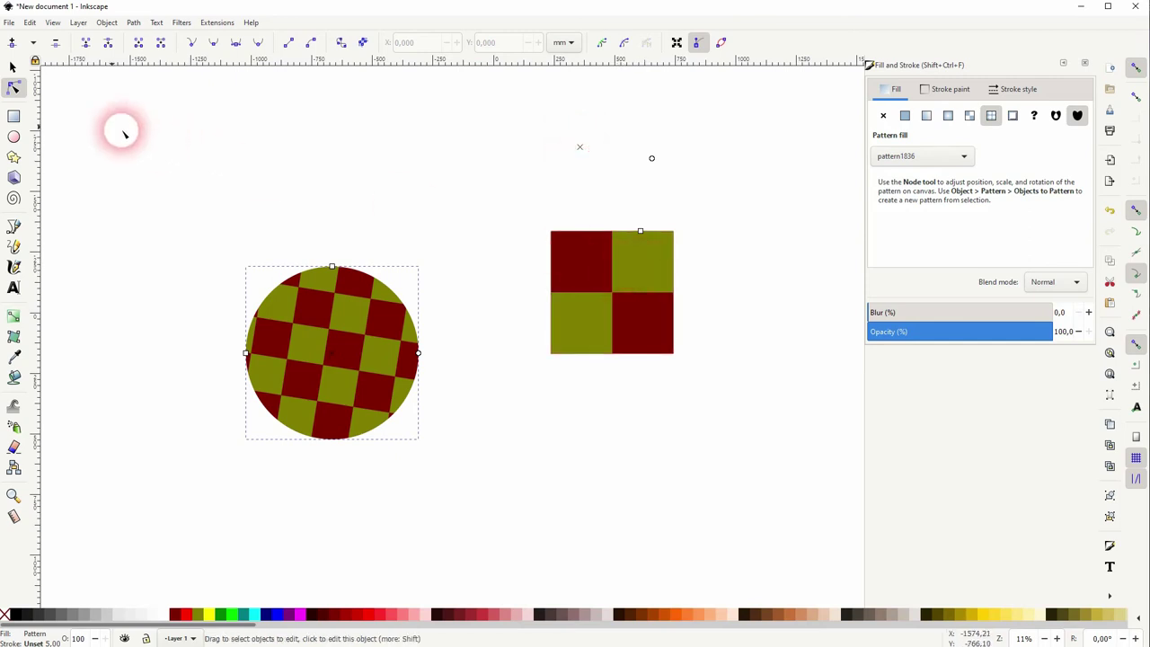
# Step: Enlarge the pattern-filled circle and move it up and to the left
pyautogui.click(13, 68)
pyautogui.click(577, 497)
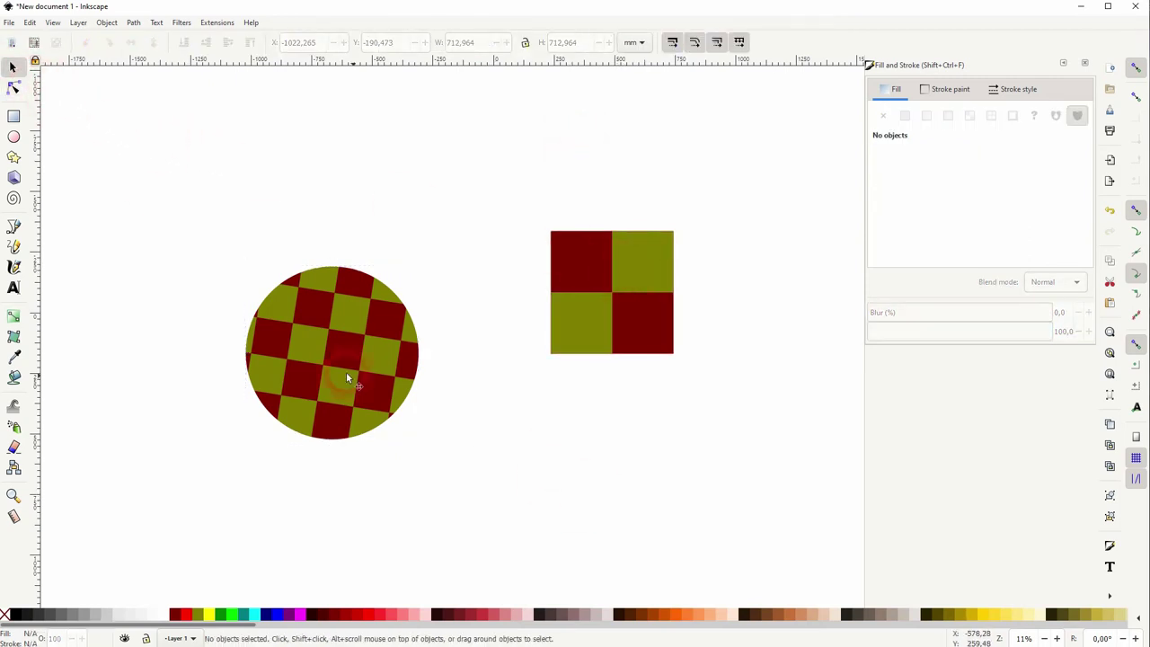
pyautogui.click(324, 368)
pyautogui.moveTo(418, 441); pyautogui.dragTo(528, 523)
pyautogui.moveTo(374, 424); pyautogui.dragTo(290, 294)
pyautogui.moveTo(416, 393); pyautogui.dragTo(458, 432)
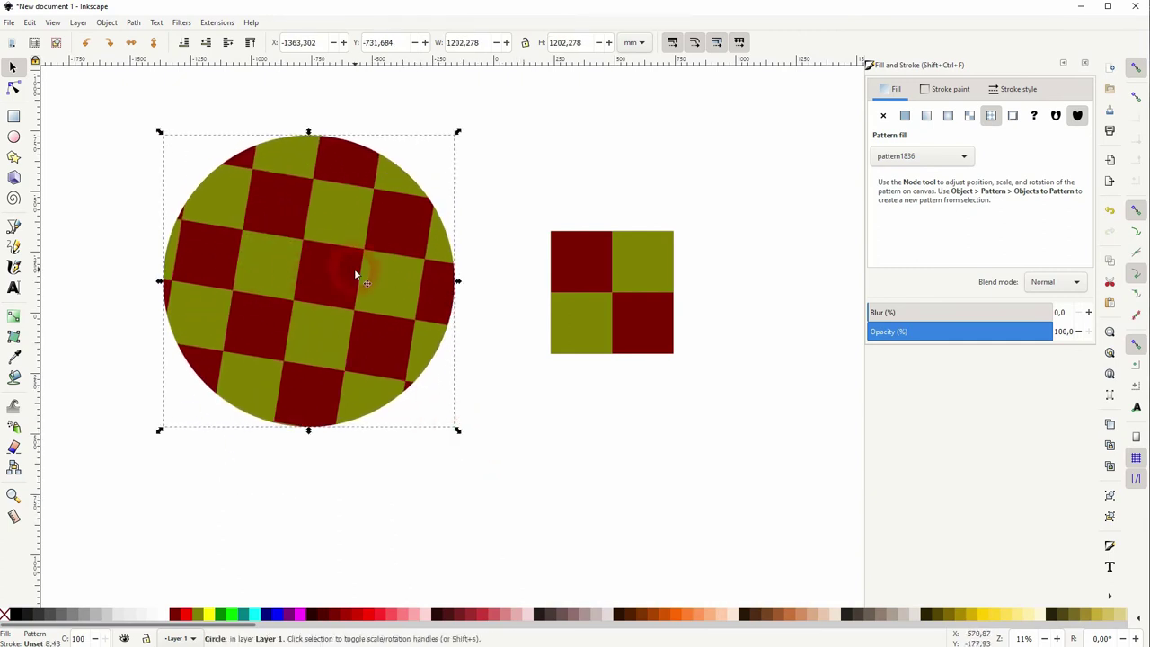
pyautogui.click(556, 425)
pyautogui.moveTo(105, 478)
pyautogui.mouseDown()
pyautogui.moveTo(530, 141)
pyautogui.moveTo(737, 84)
pyautogui.moveTo(310, 495)
pyautogui.mouseUp()
# Step: Give the circle a flat dark red fill, halve its size, and enlarge the checkerboard square
pyautogui.click(305, 269)
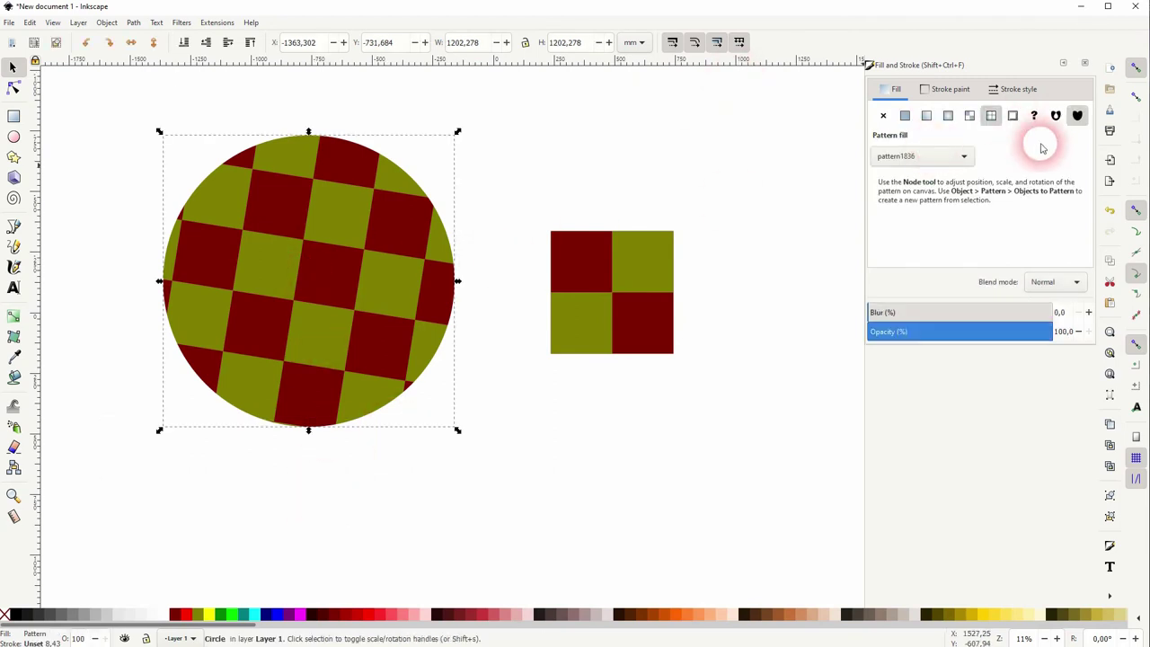
pyautogui.click(904, 118)
pyautogui.moveTo(457, 133); pyautogui.dragTo(316, 296)
pyautogui.moveTo(488, 424)
pyautogui.mouseDown()
pyautogui.moveTo(683, 225)
pyautogui.moveTo(682, 236)
pyautogui.moveTo(800, 144)
pyautogui.mouseUp()
pyautogui.moveTo(708, 217); pyautogui.dragTo(651, 230)
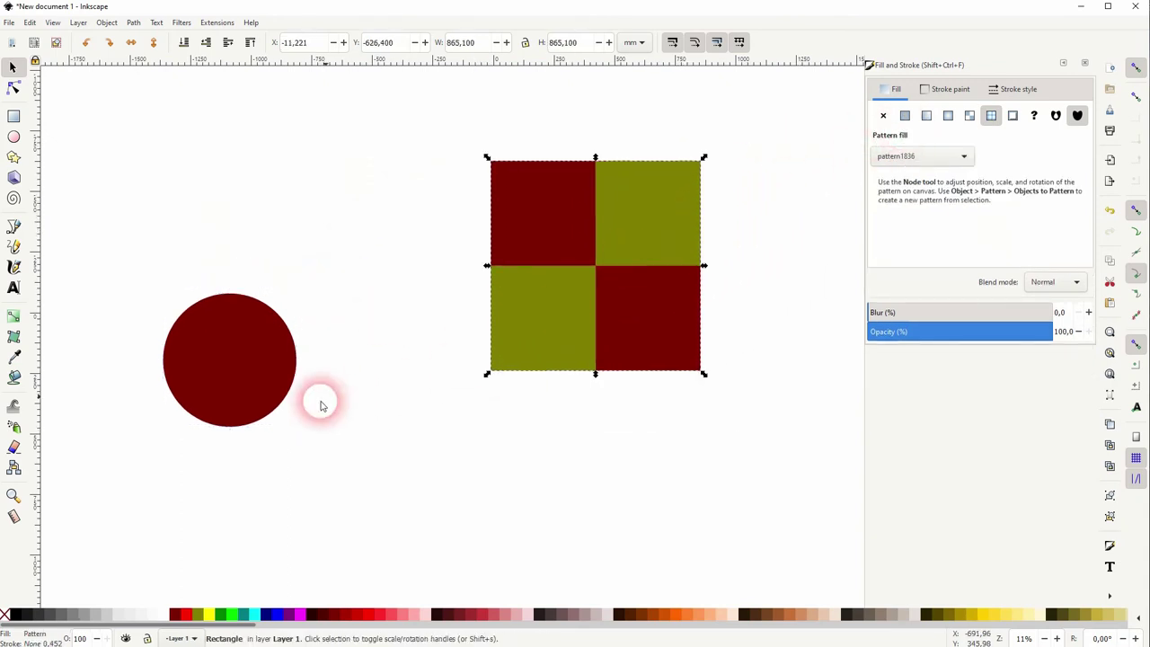
# Step: Convert the dark red circle into a new pattern, pattern2814
pyautogui.click(230, 344)
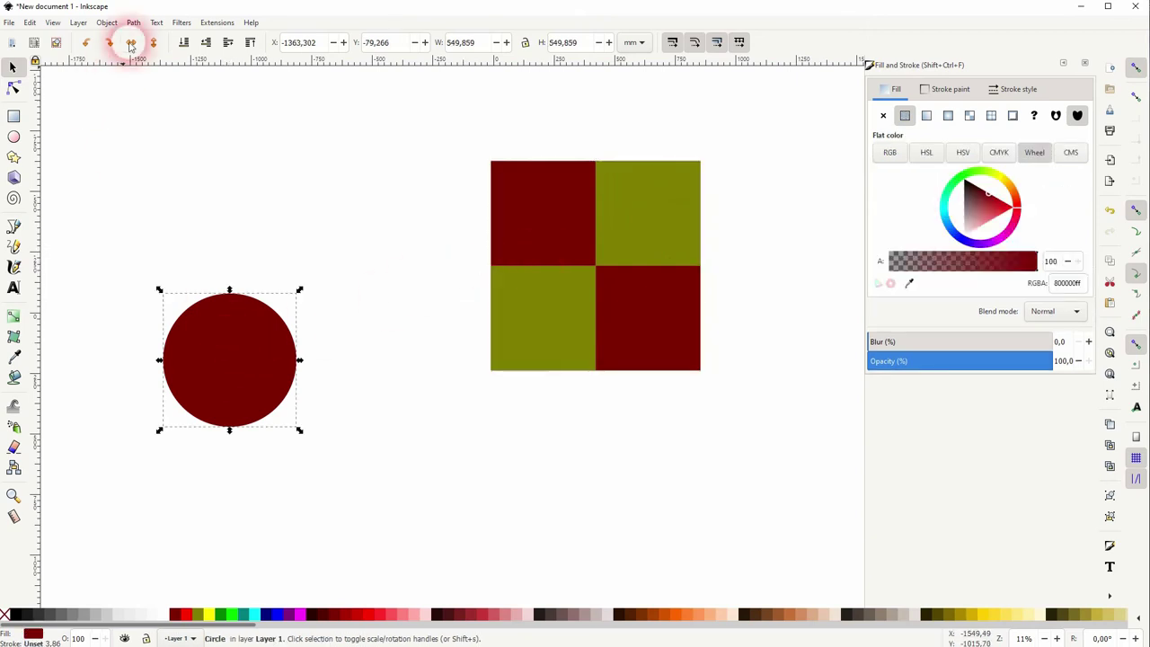
pyautogui.click(107, 23)
pyautogui.click(215, 201)
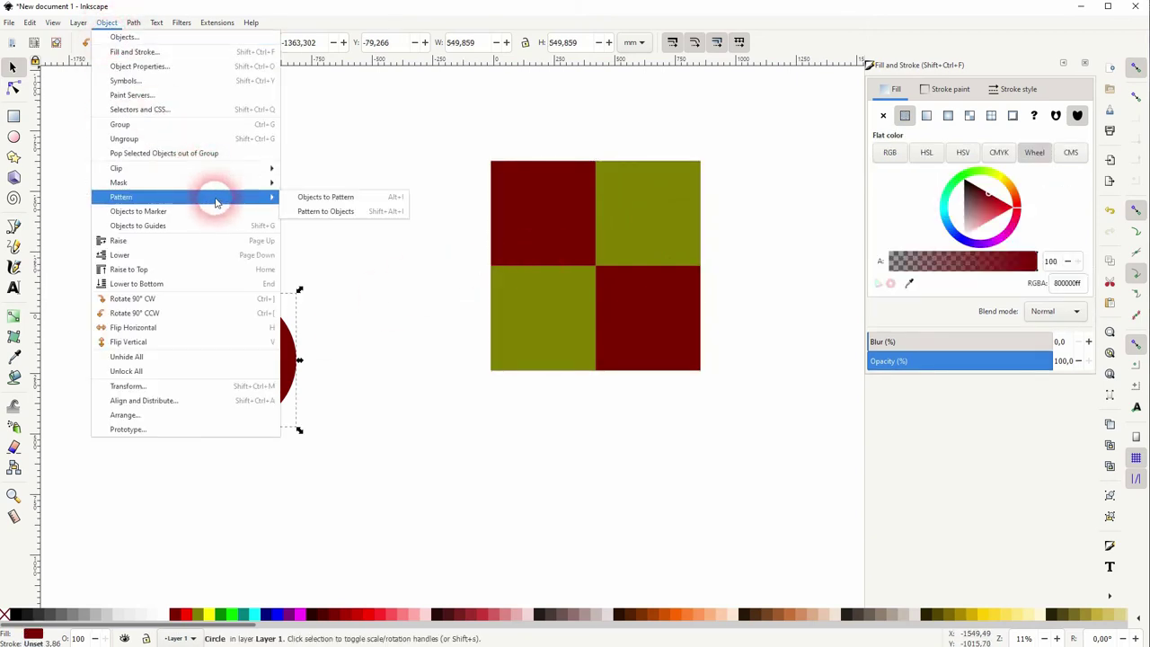
pyautogui.click(367, 203)
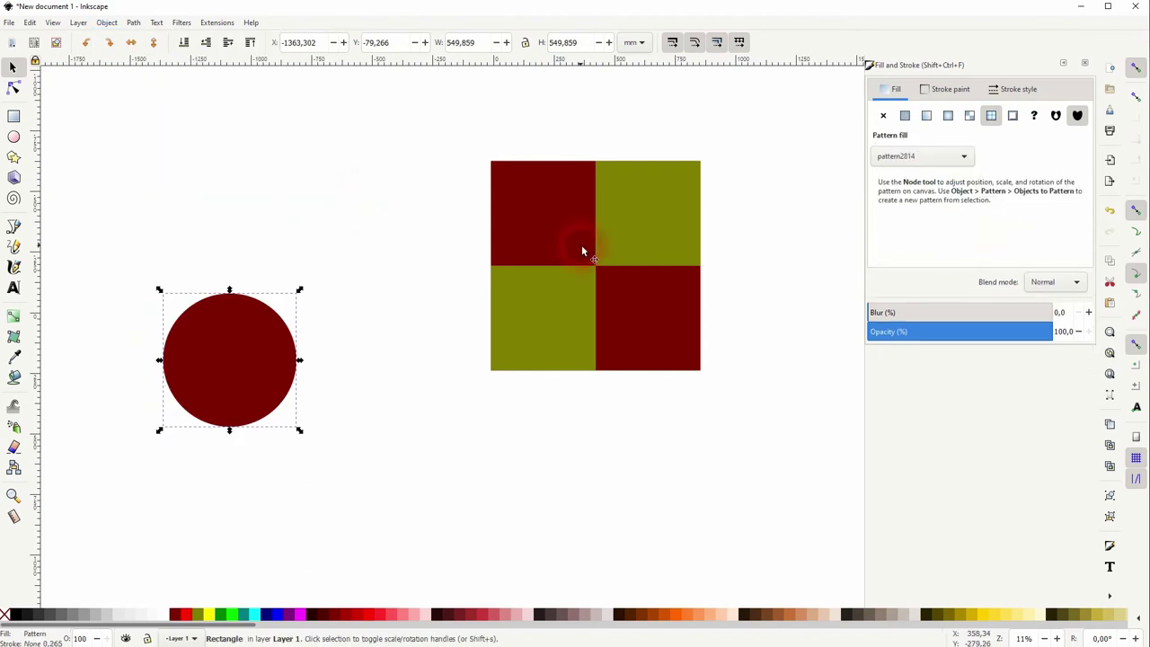
pyautogui.click(935, 159)
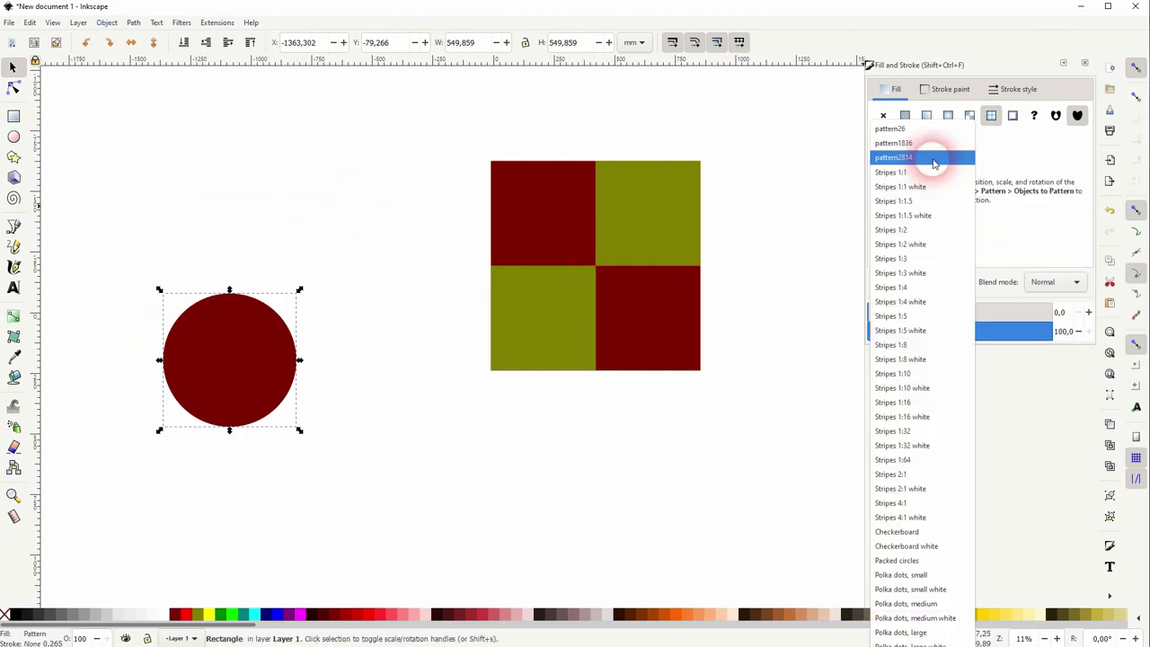
pyautogui.click(912, 144)
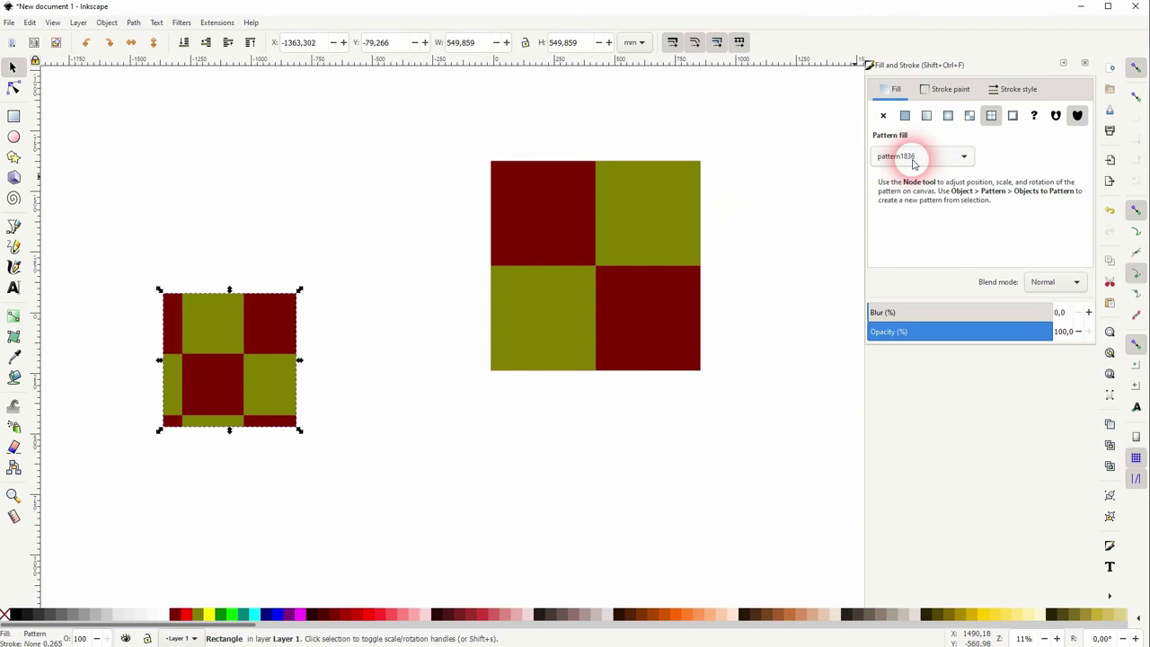
pyautogui.click(914, 163)
pyautogui.click(935, 170)
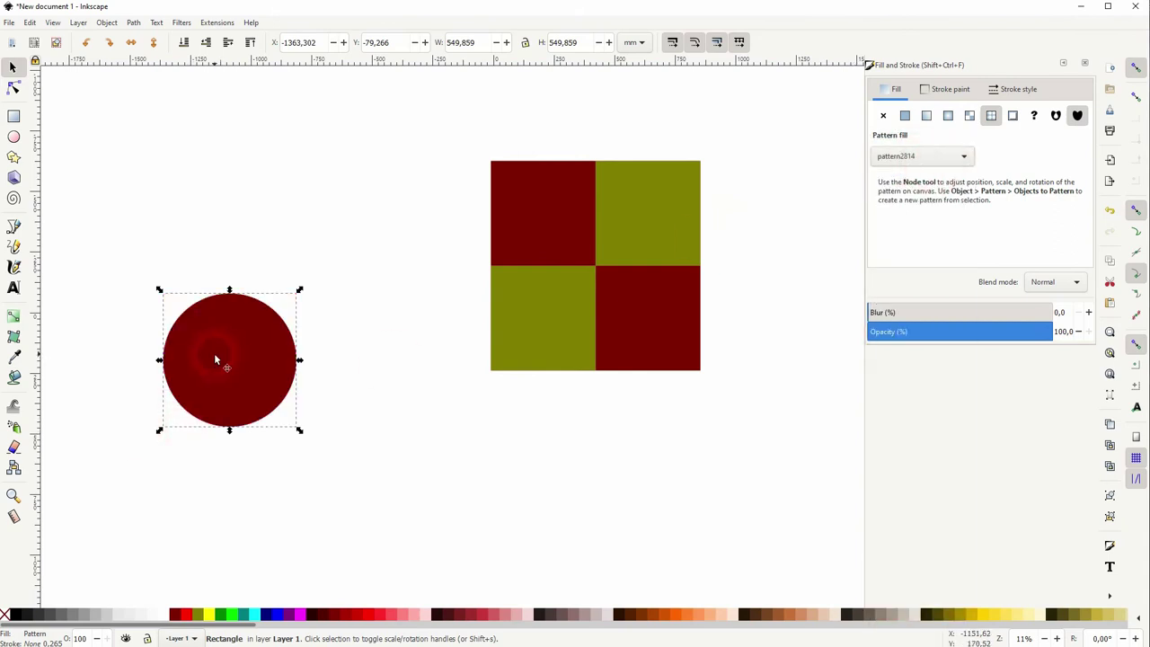
# Step: Fill the large square with pattern2814 instead of the checkerboard
pyautogui.scroll(-1, 938, 154)
pyautogui.click(943, 156)
pyautogui.click(934, 187)
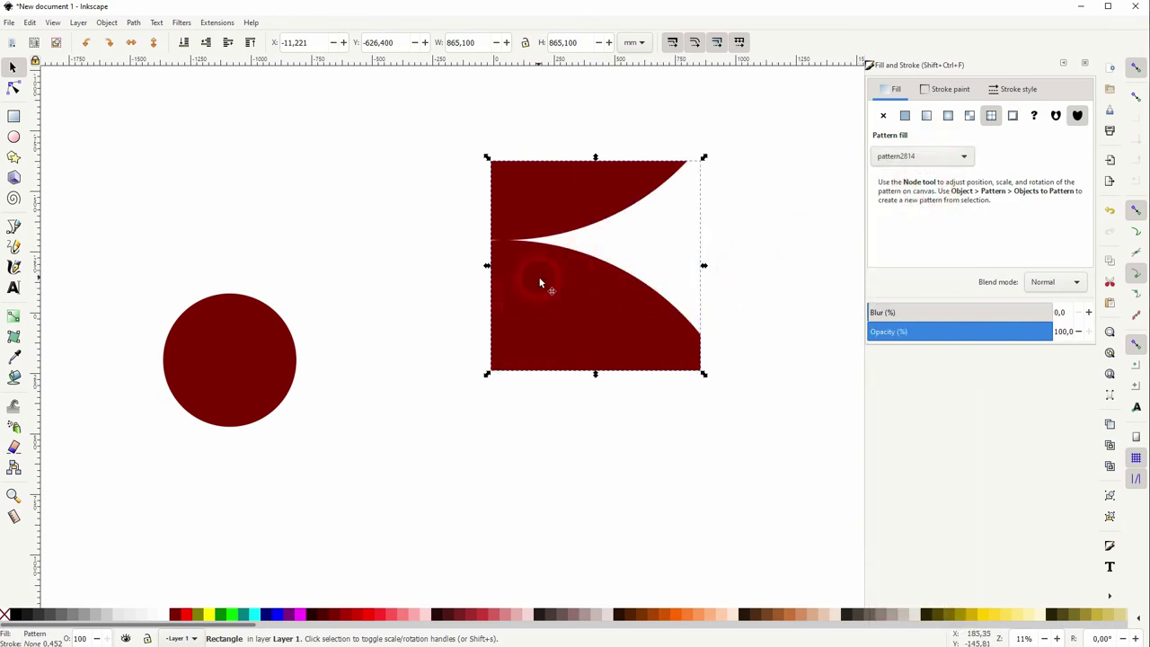
# Step: Scale pattern2814 down in the square into many small, tightly packed dark red circle tiles
pyautogui.click(14, 88)
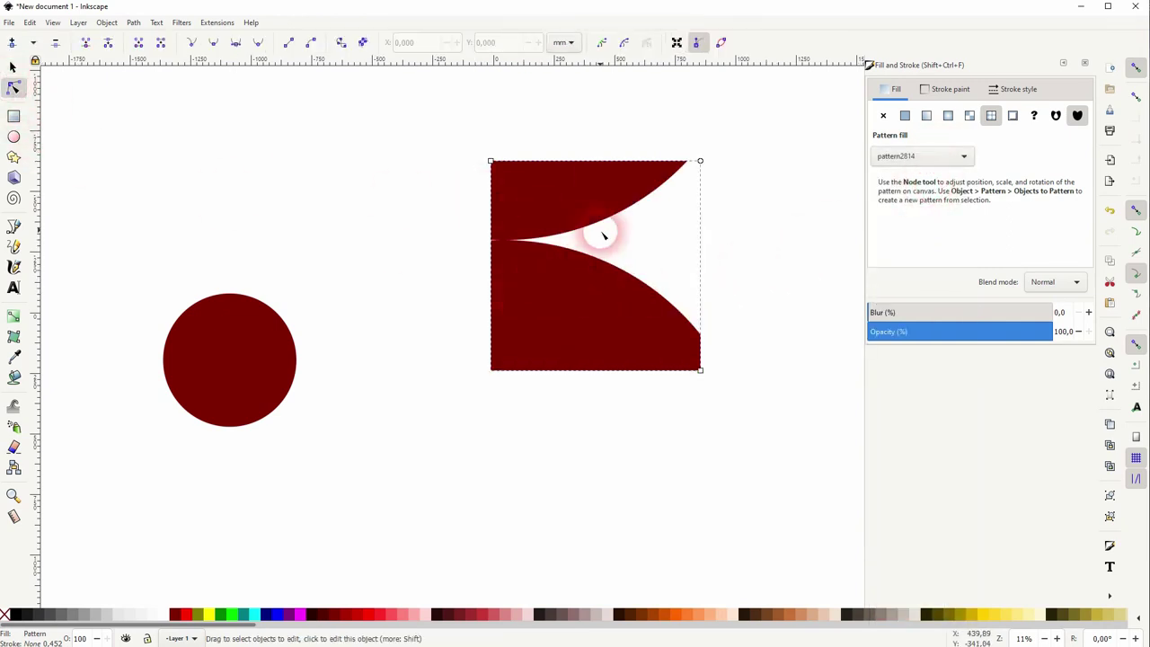
pyautogui.scroll(-3, 606, 231)
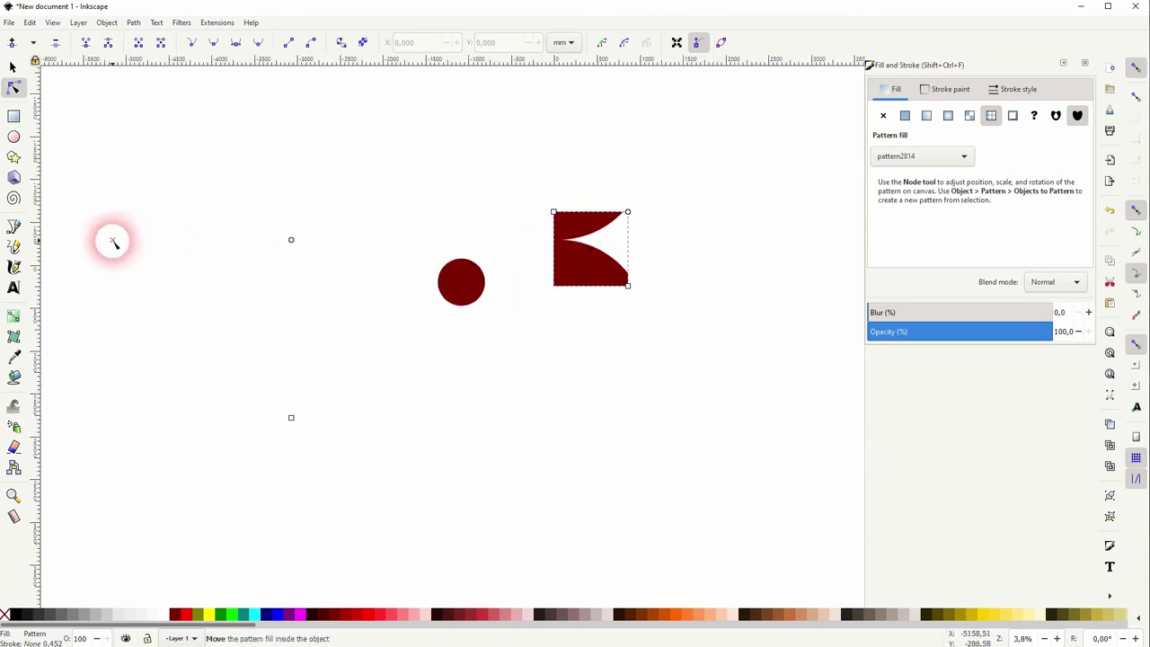
pyautogui.moveTo(292, 418); pyautogui.dragTo(123, 244)
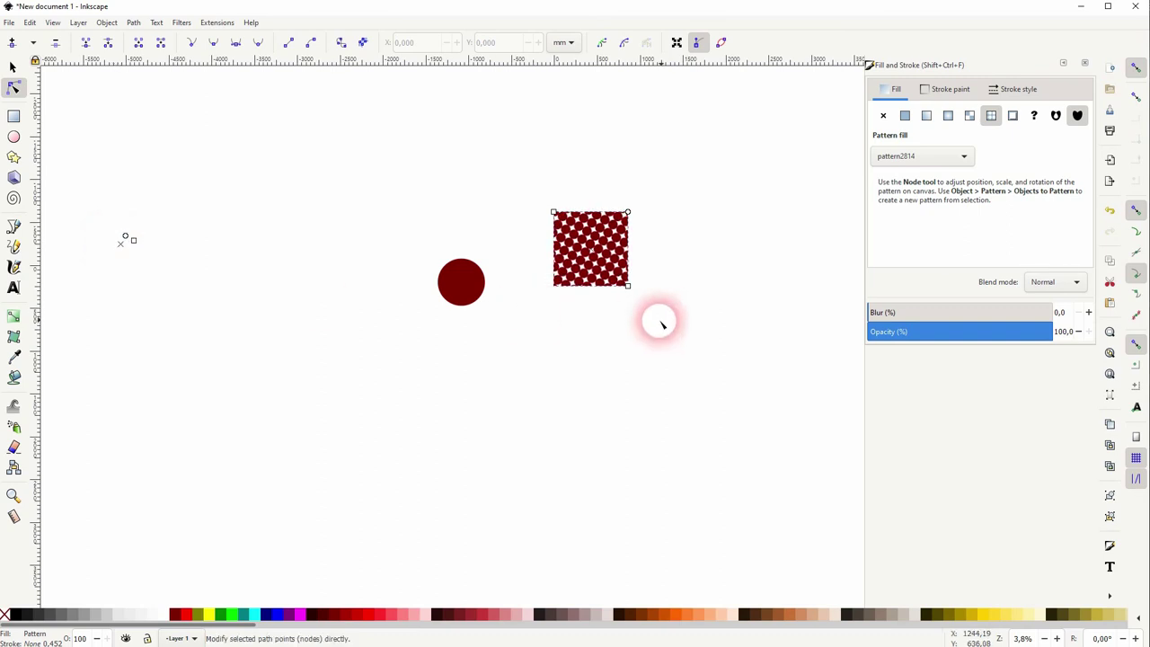
pyautogui.click(13, 68)
pyautogui.click(654, 362)
pyautogui.click(559, 226)
pyautogui.scroll(2, 588, 246)
pyautogui.scroll(2, 588, 247)
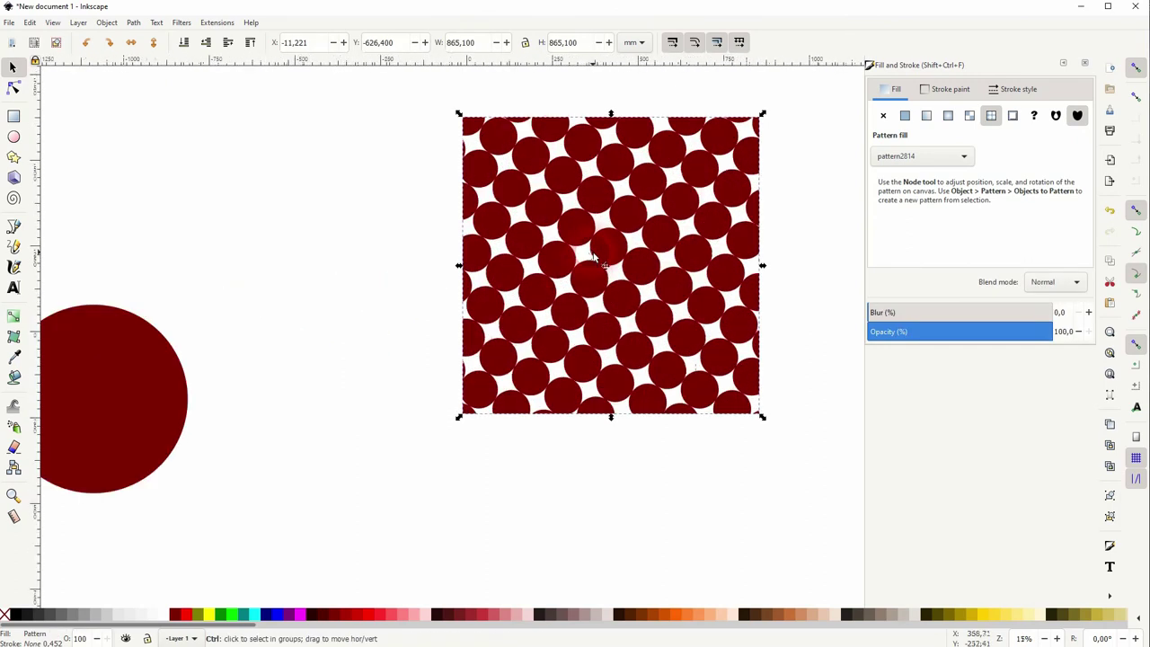
pyautogui.click(9, 23)
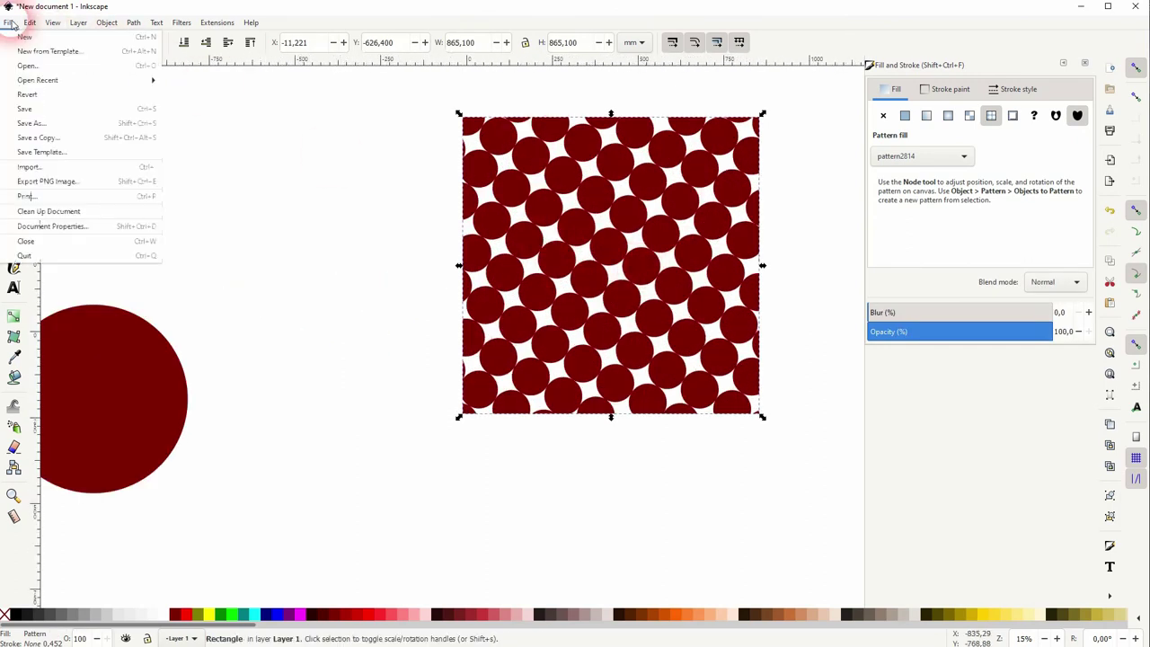
pyautogui.click(367, 369)
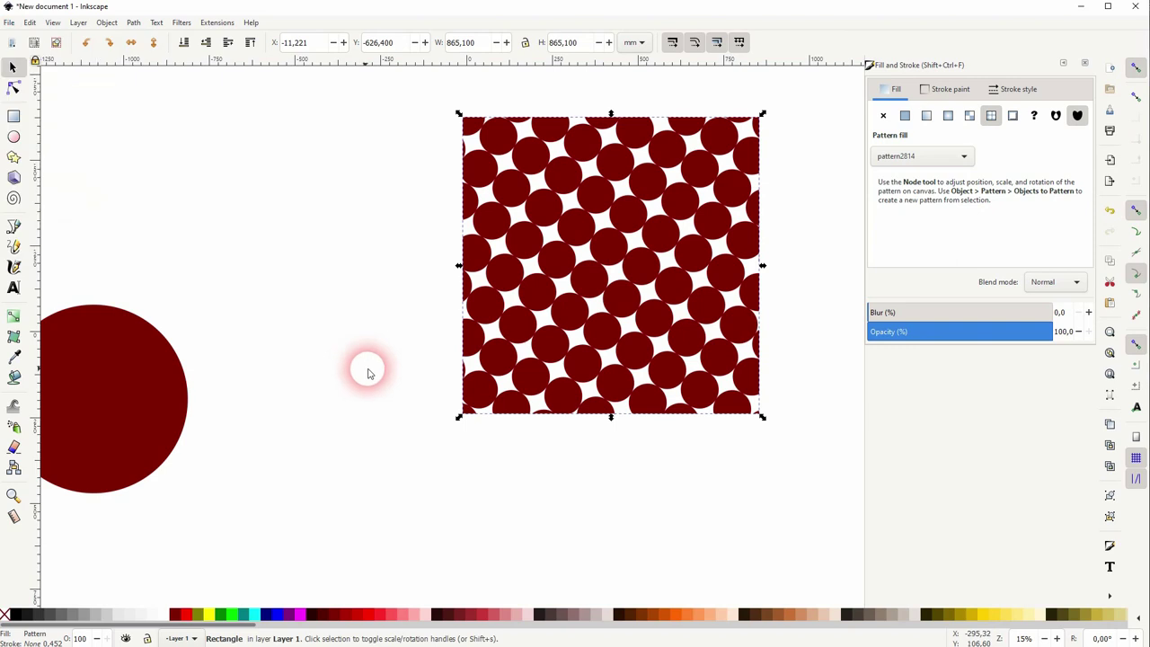
pyautogui.click(631, 477)
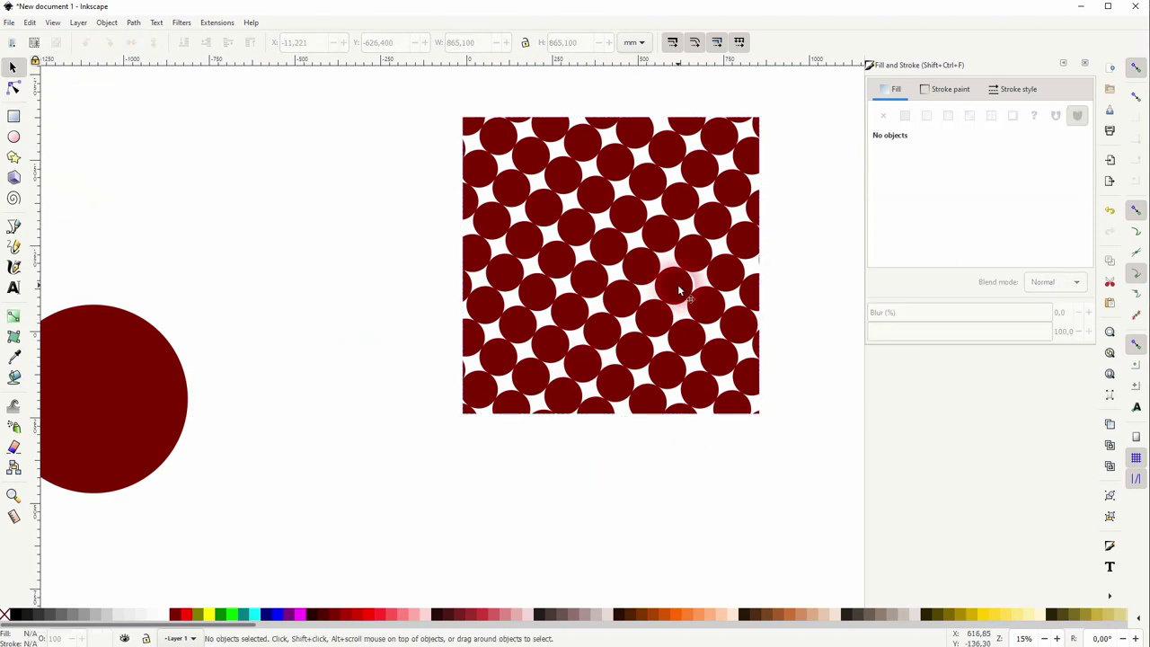